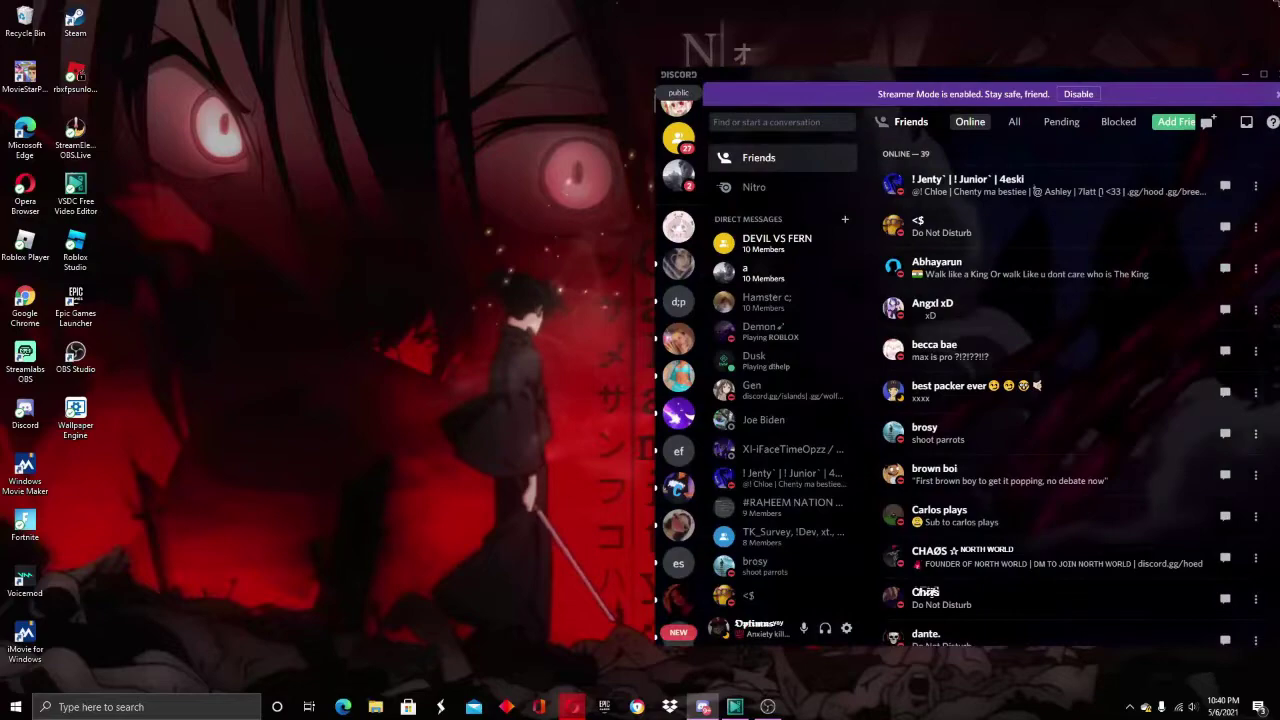
Step: Maximize Discord, restore it to its smaller window, and bring up the BetterDiscord Installer release page
drag(1268, 70, 640, 2)
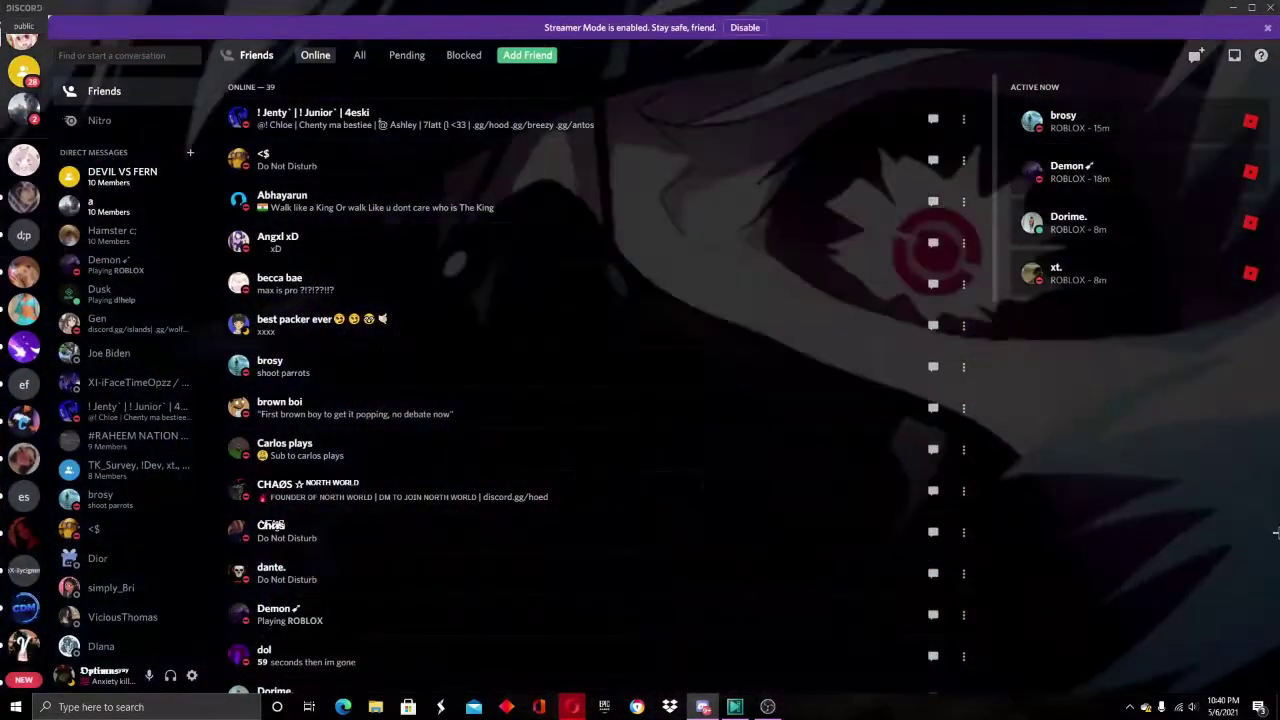
key(super+Down)
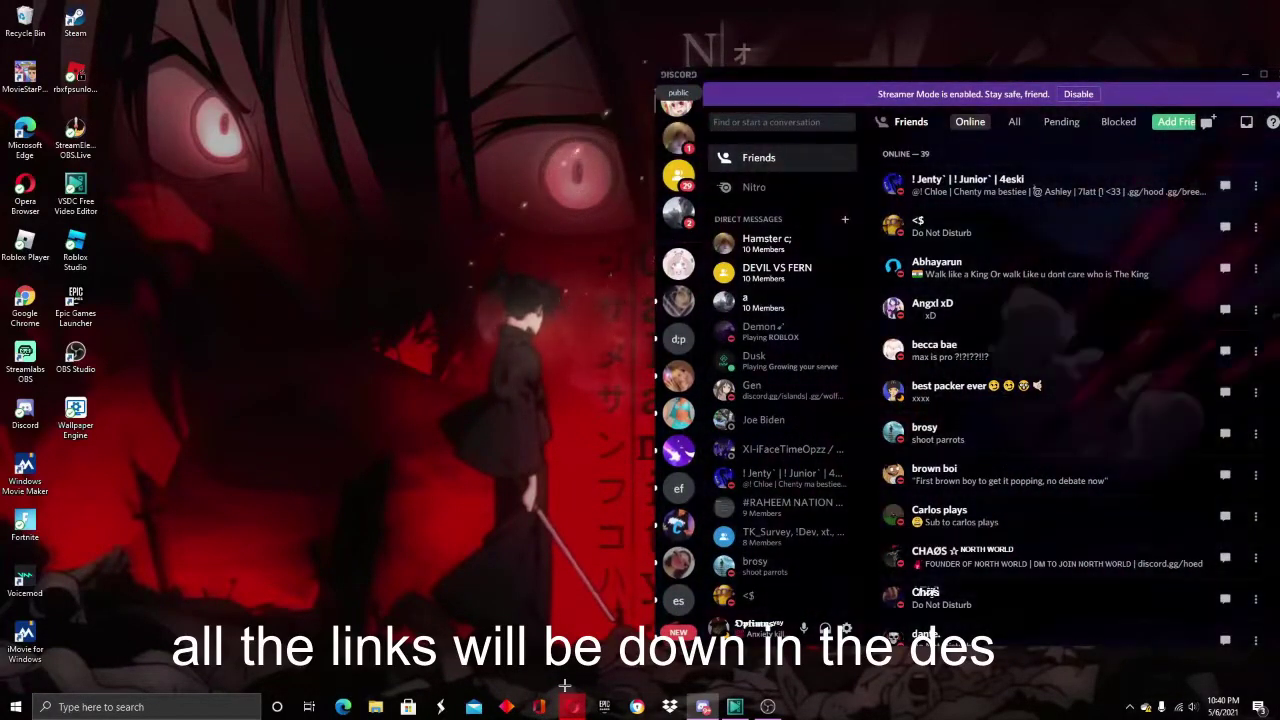
click(573, 706)
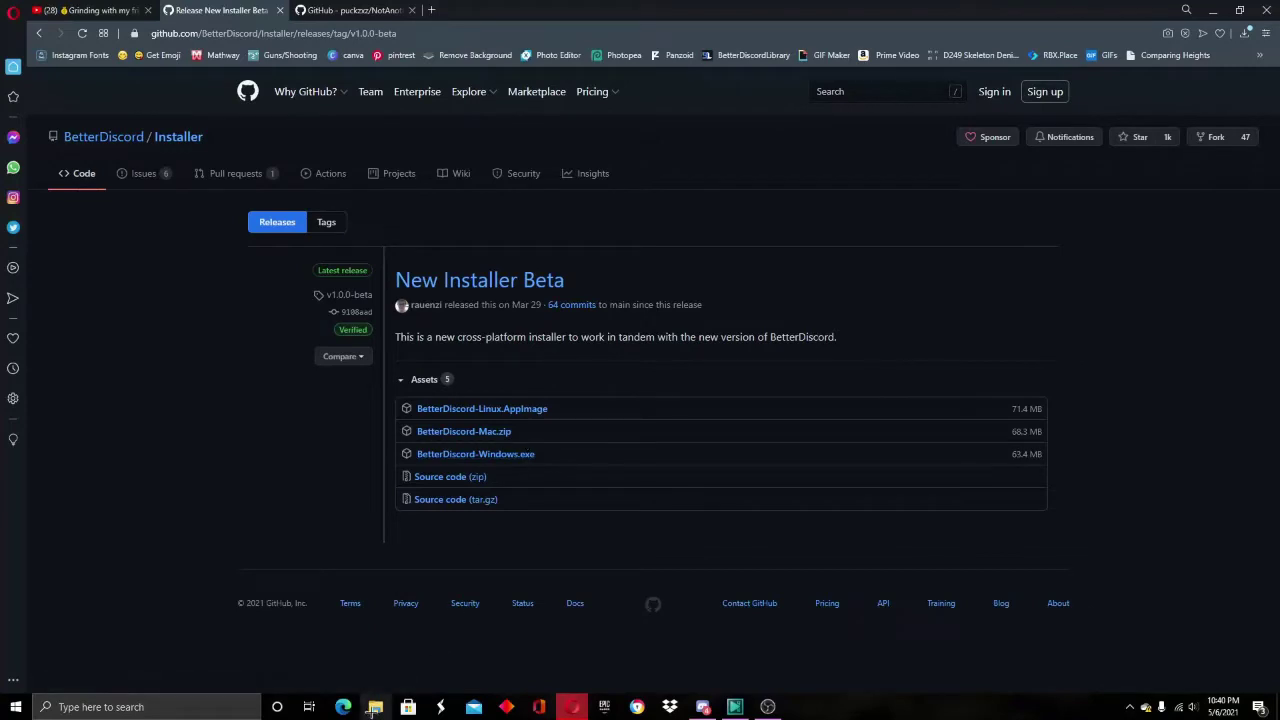
Step: Launch the downloaded BetterDiscord-Windows installer from the Downloads folder
click(374, 708)
double_click(225, 344)
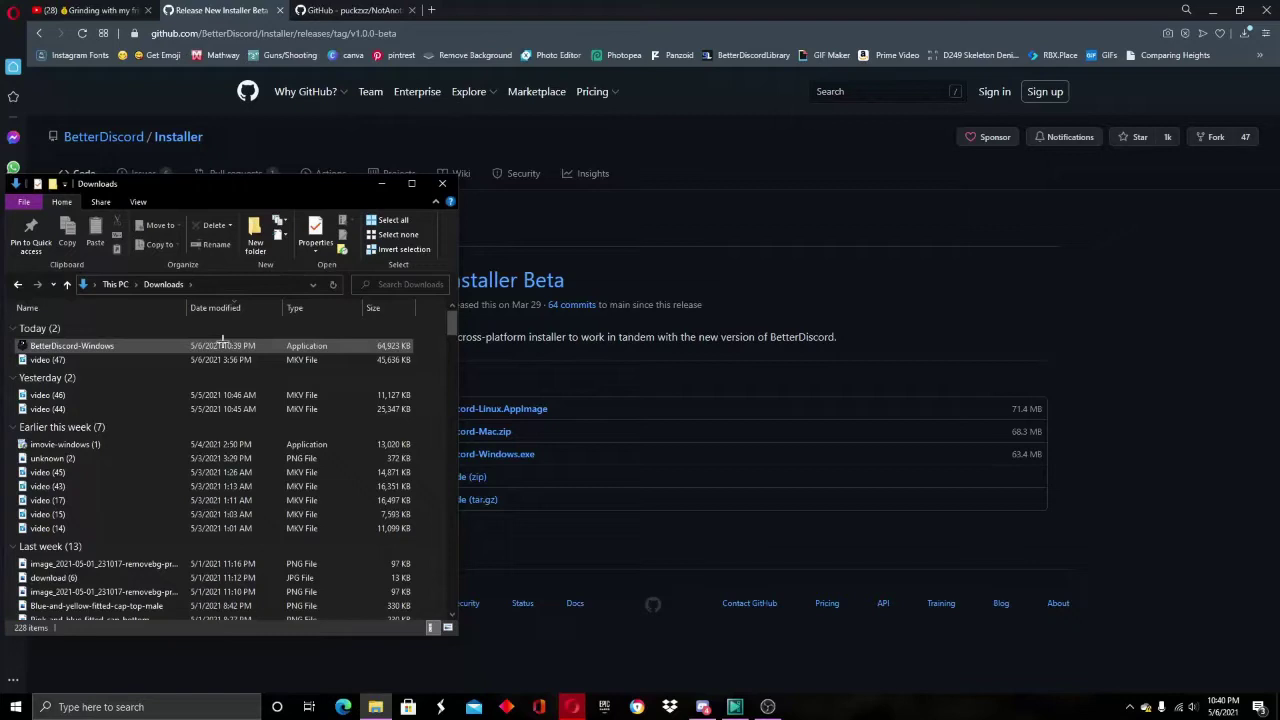
click(213, 345)
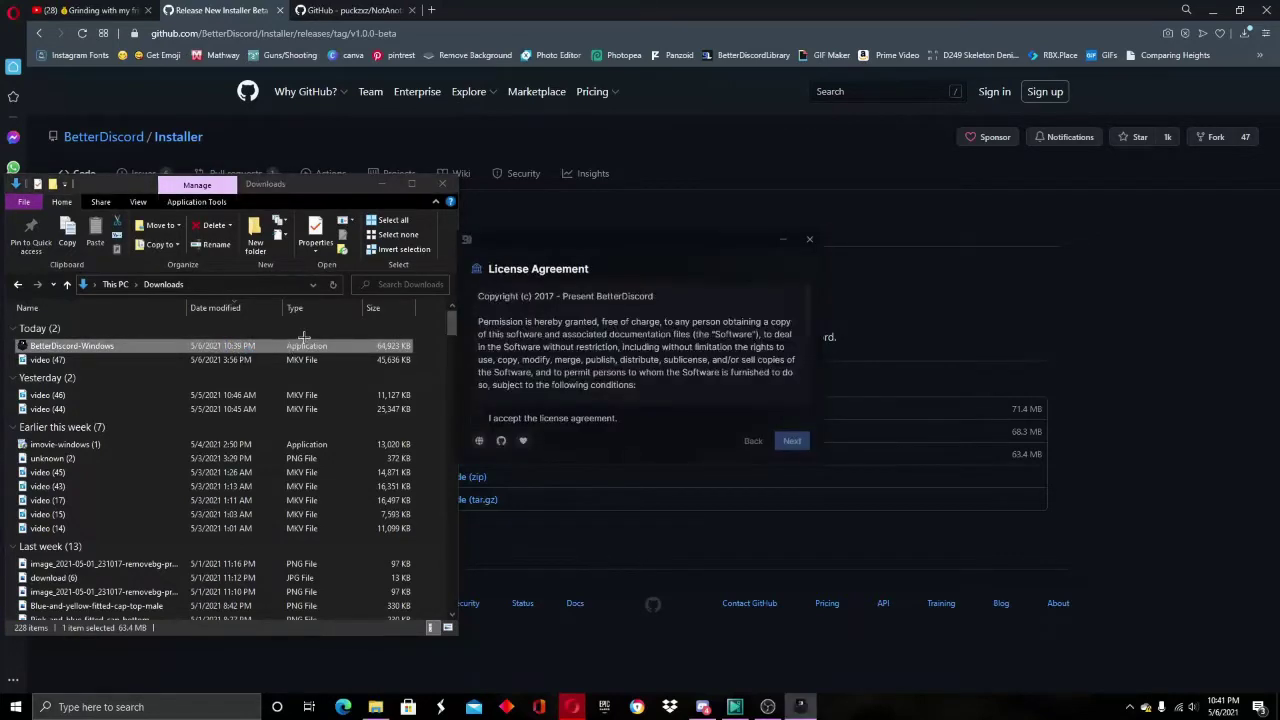
click(441, 183)
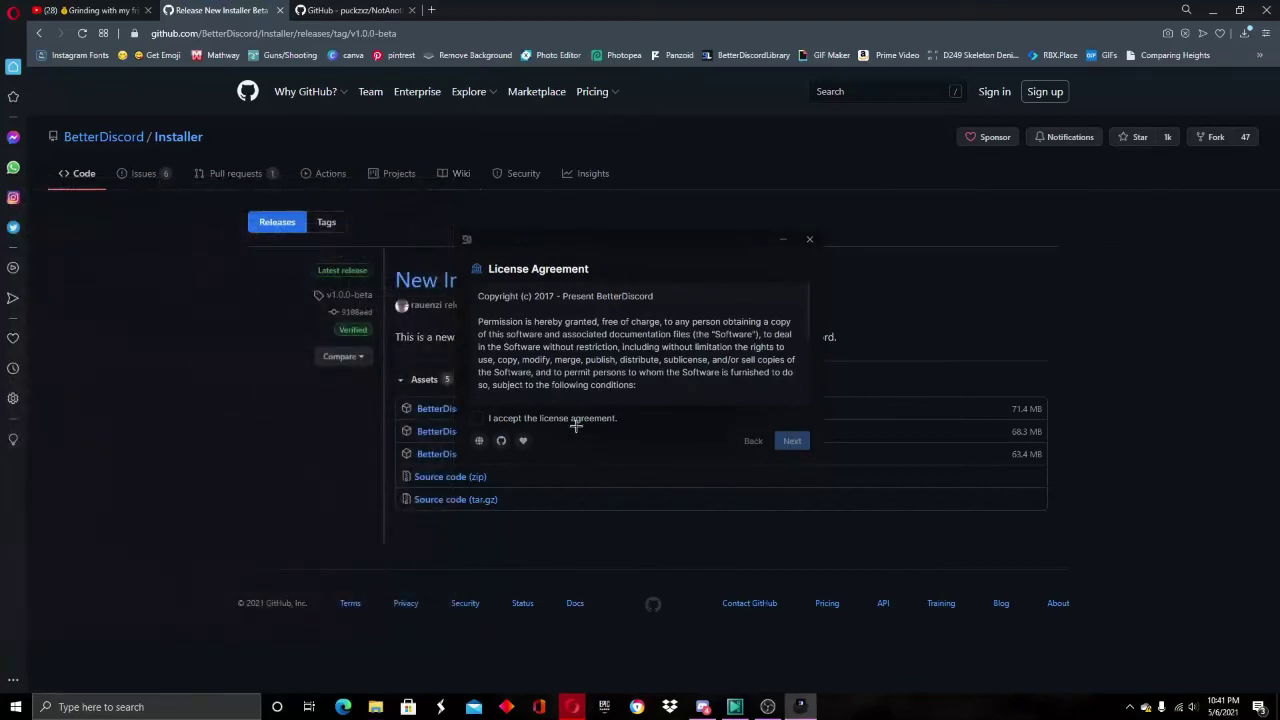
Step: Accept the license and install BetterDiscord into the main Discord installation
click(791, 442)
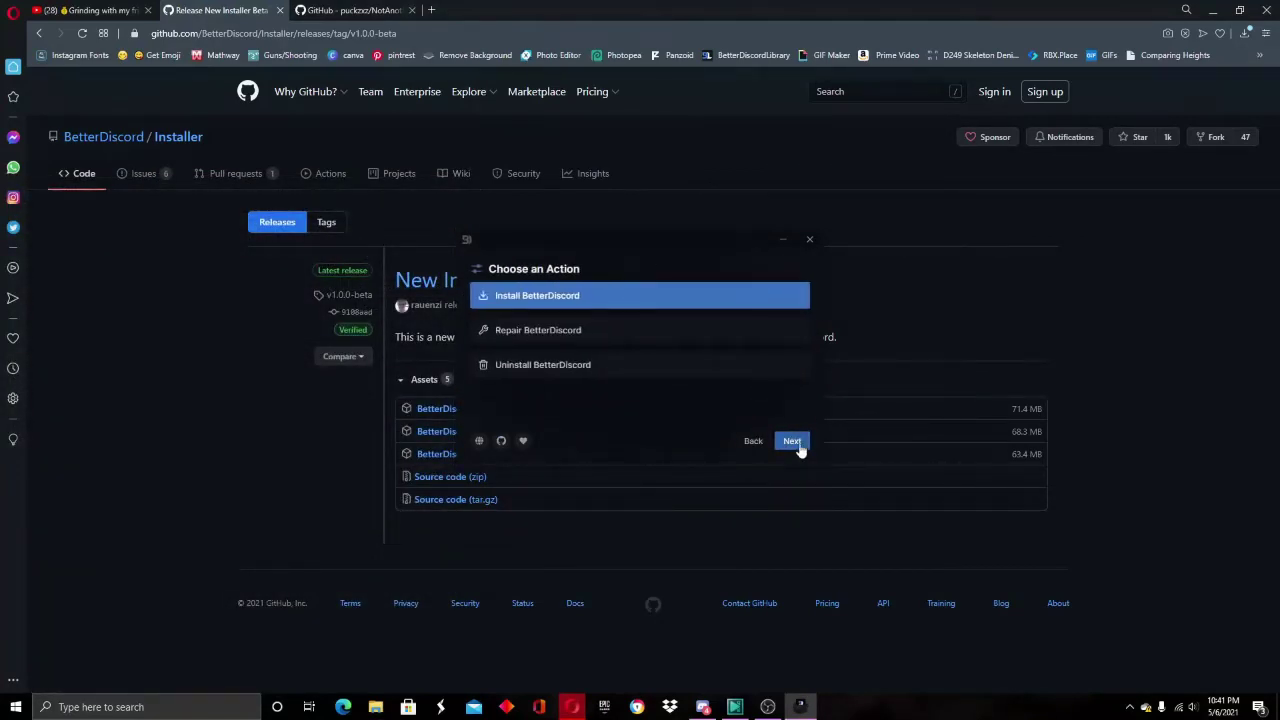
click(800, 448)
click(634, 303)
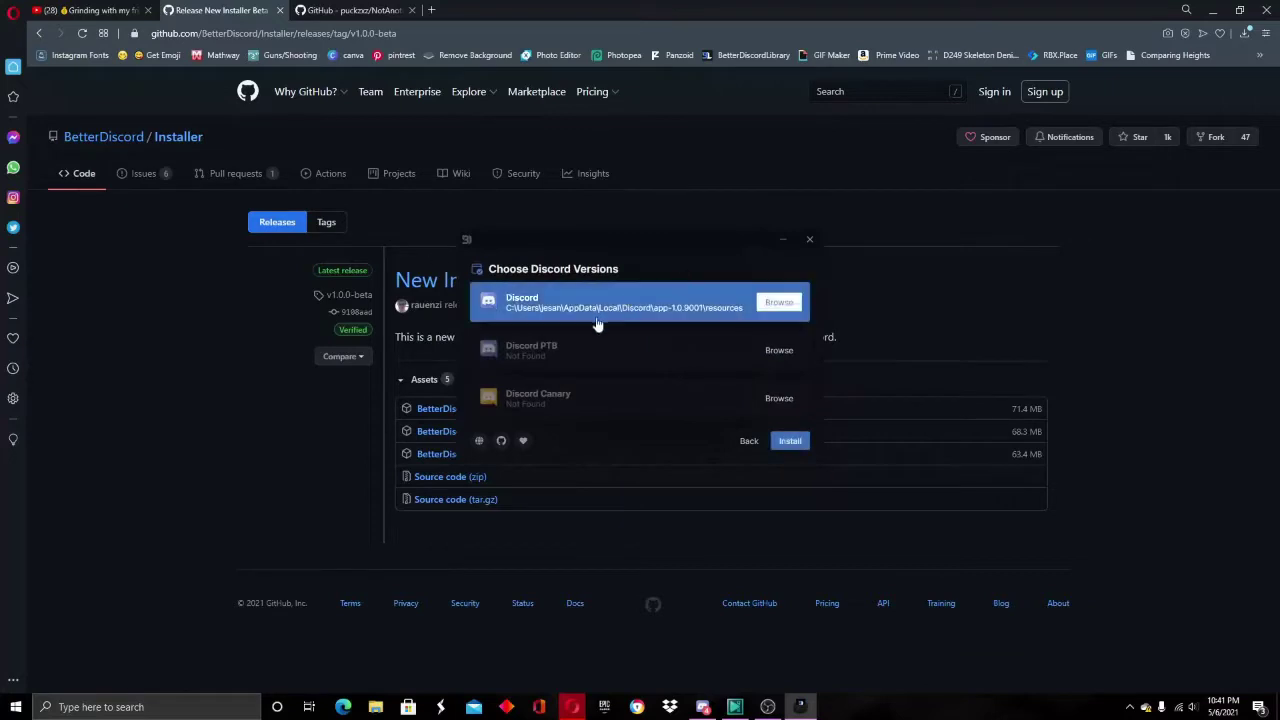
click(790, 444)
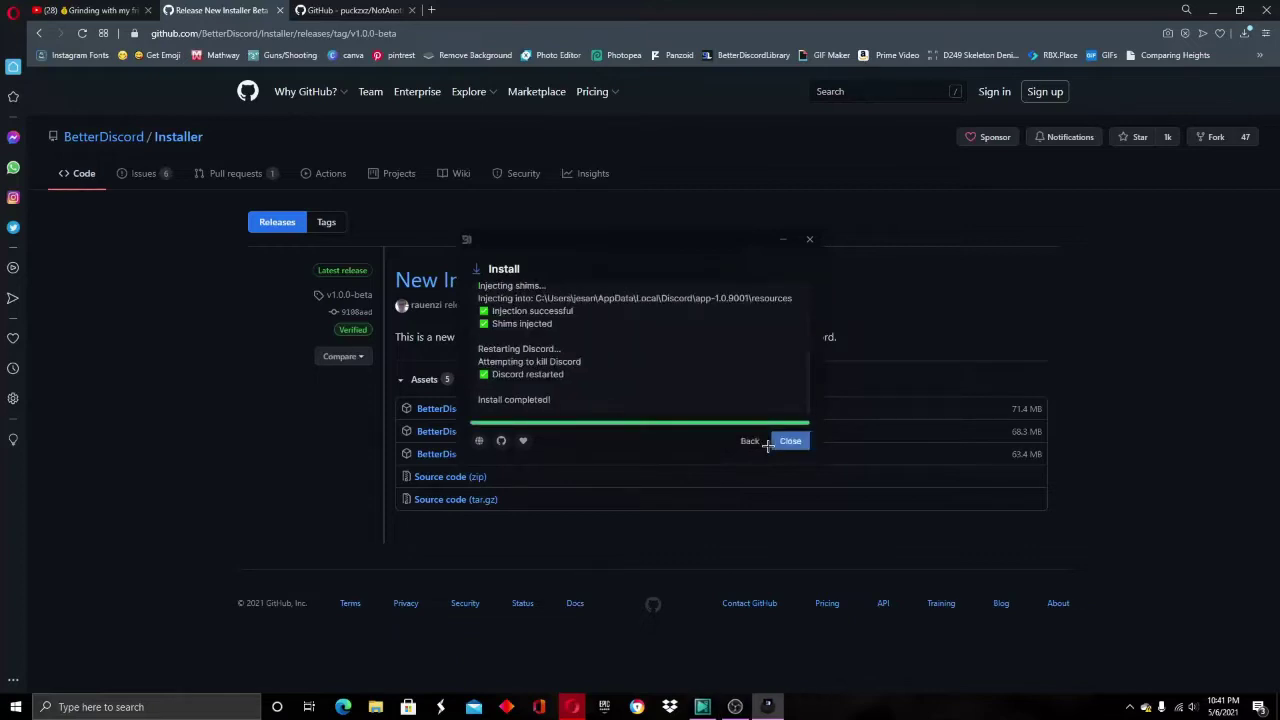
click(776, 445)
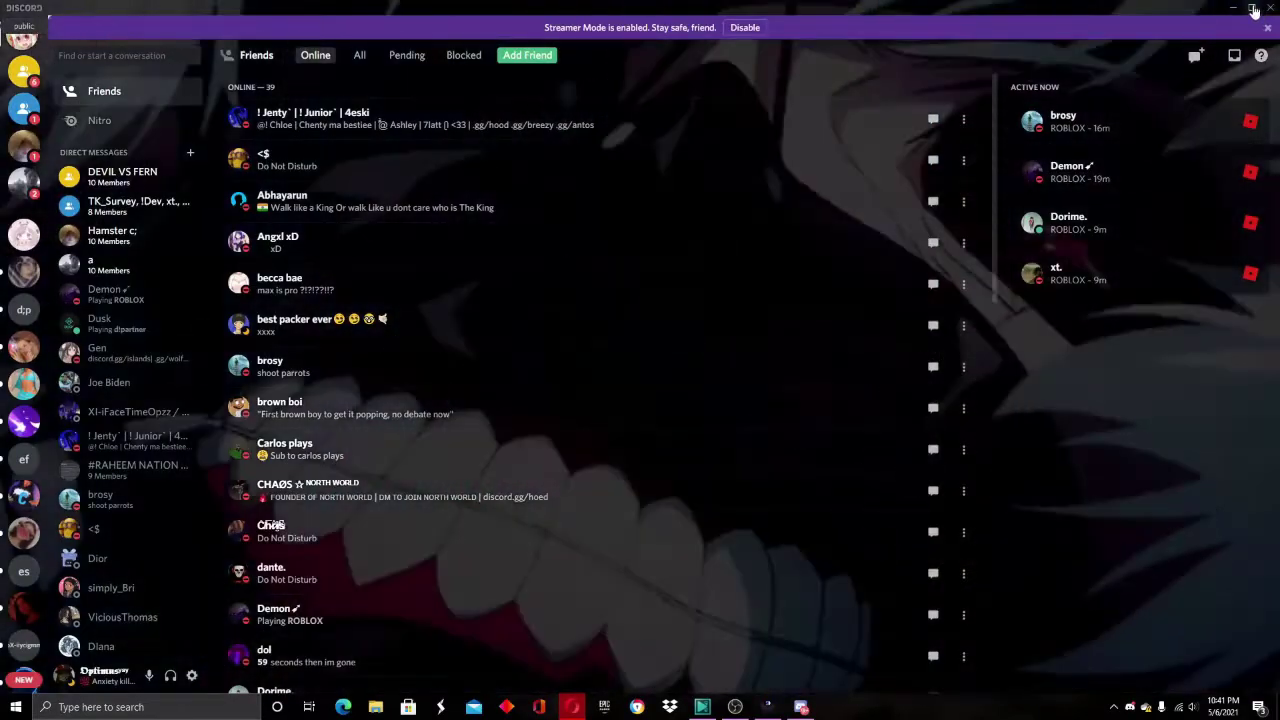
Step: Download the NotAnotherAnimeTheme repository from GitHub as a ZIP and show it in its folder
click(1254, 10)
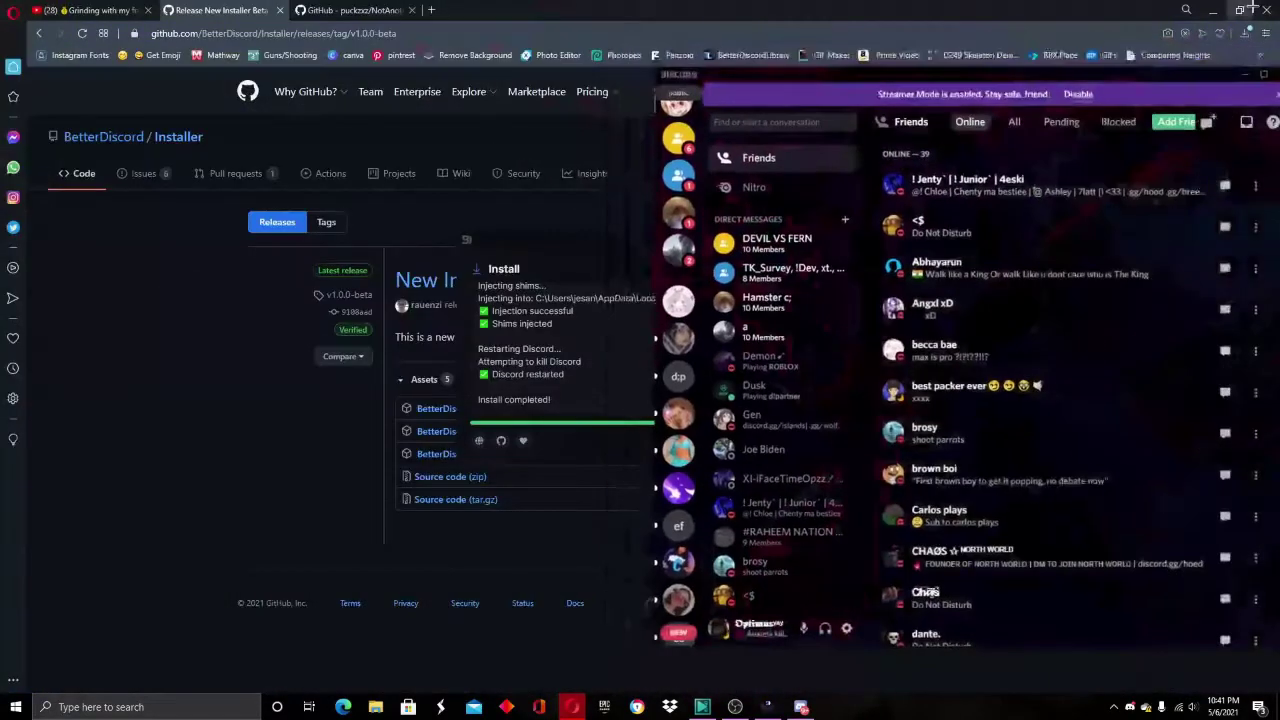
click(360, 9)
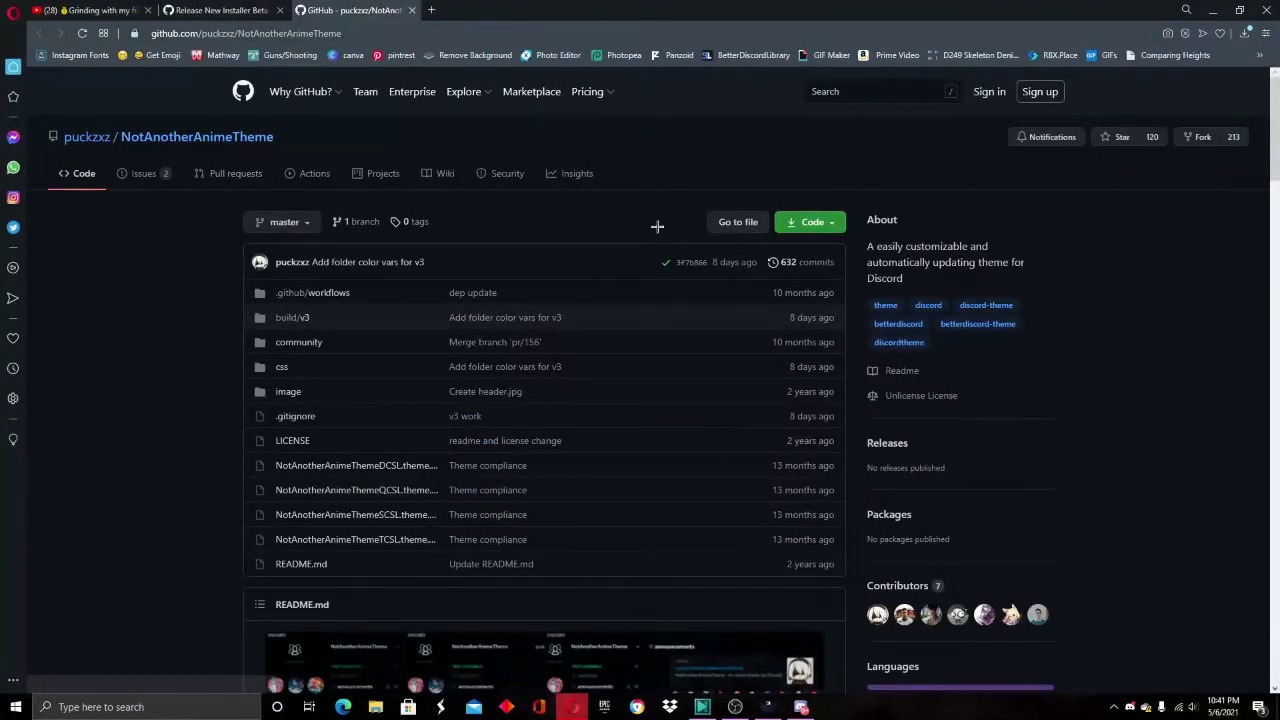
click(804, 223)
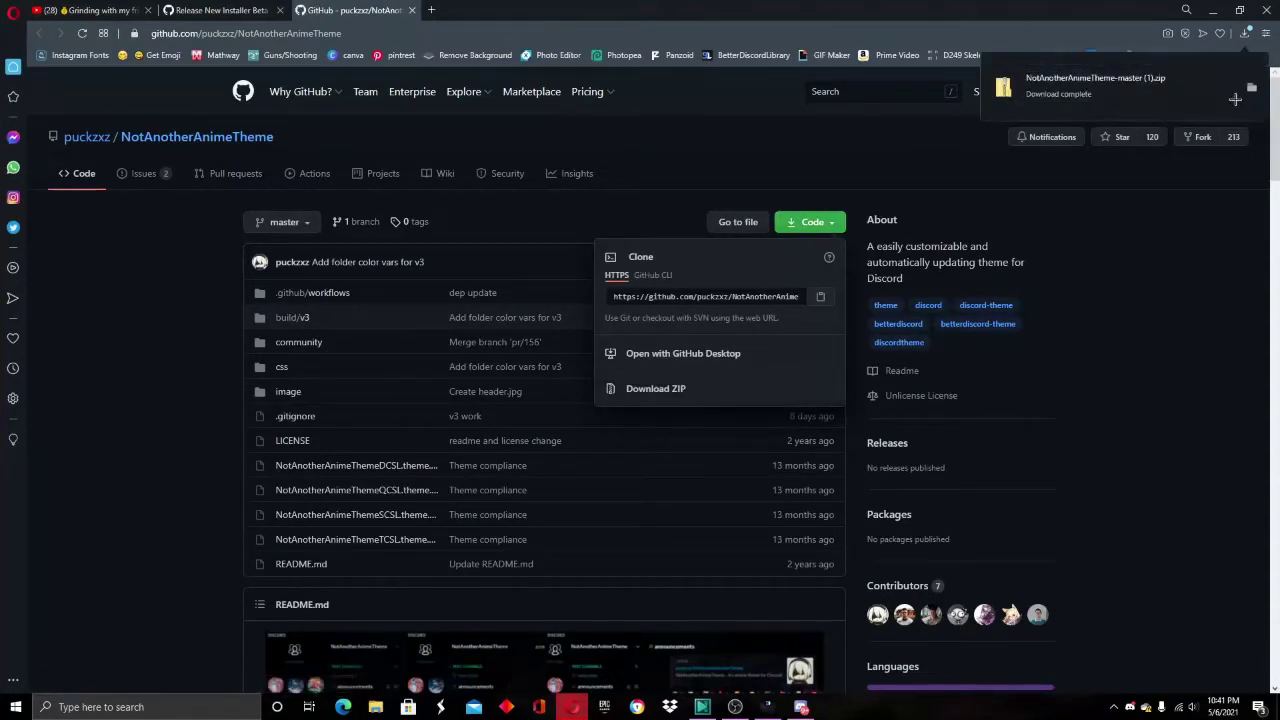
click(1248, 87)
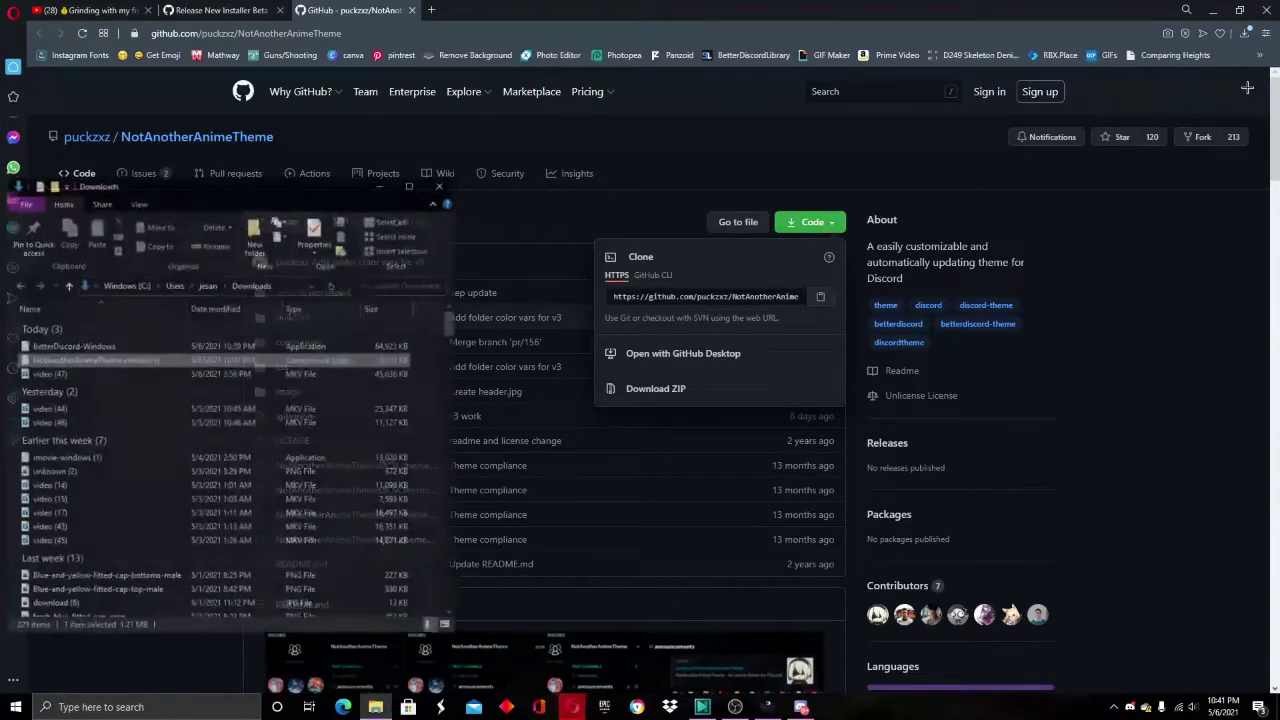
Step: Open the zip's NotAnotherAnimeTheme-master folder in File Explorer, with Discord alongside
double_click(146, 364)
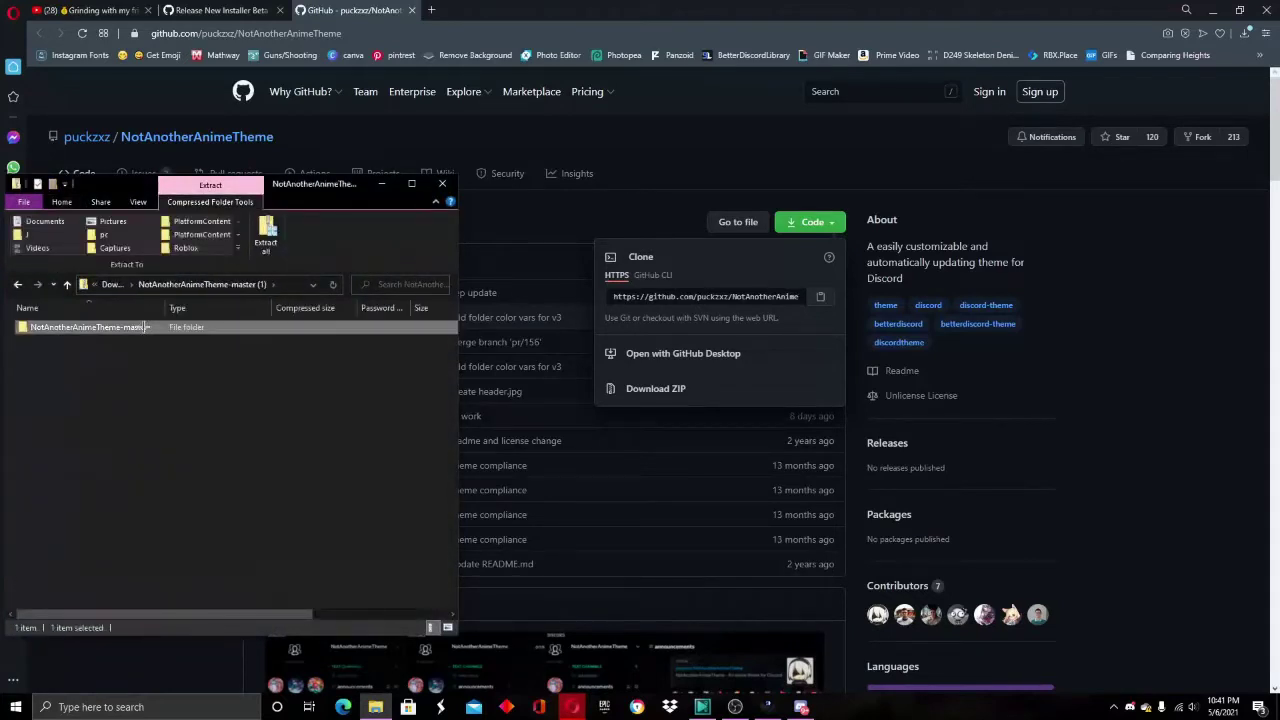
double_click(127, 330)
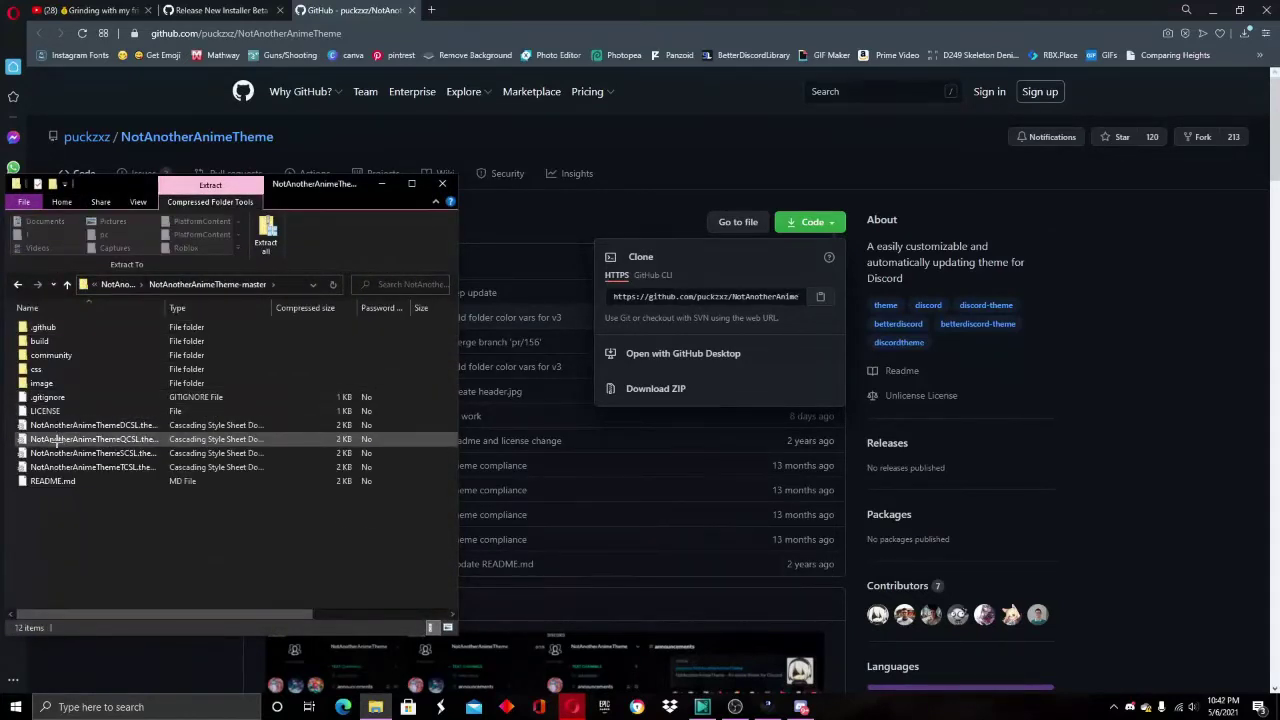
click(801, 707)
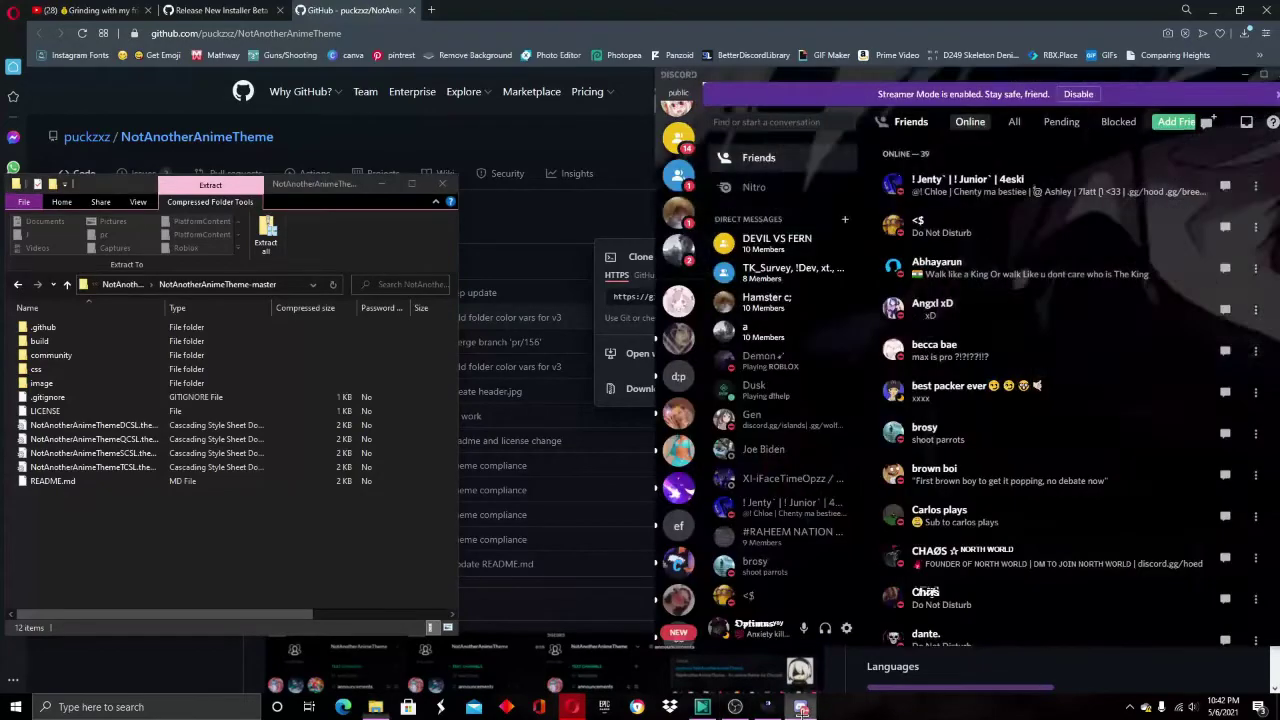
Step: Open the BetterDiscord themes folder from Discord's Themes settings
click(1258, 66)
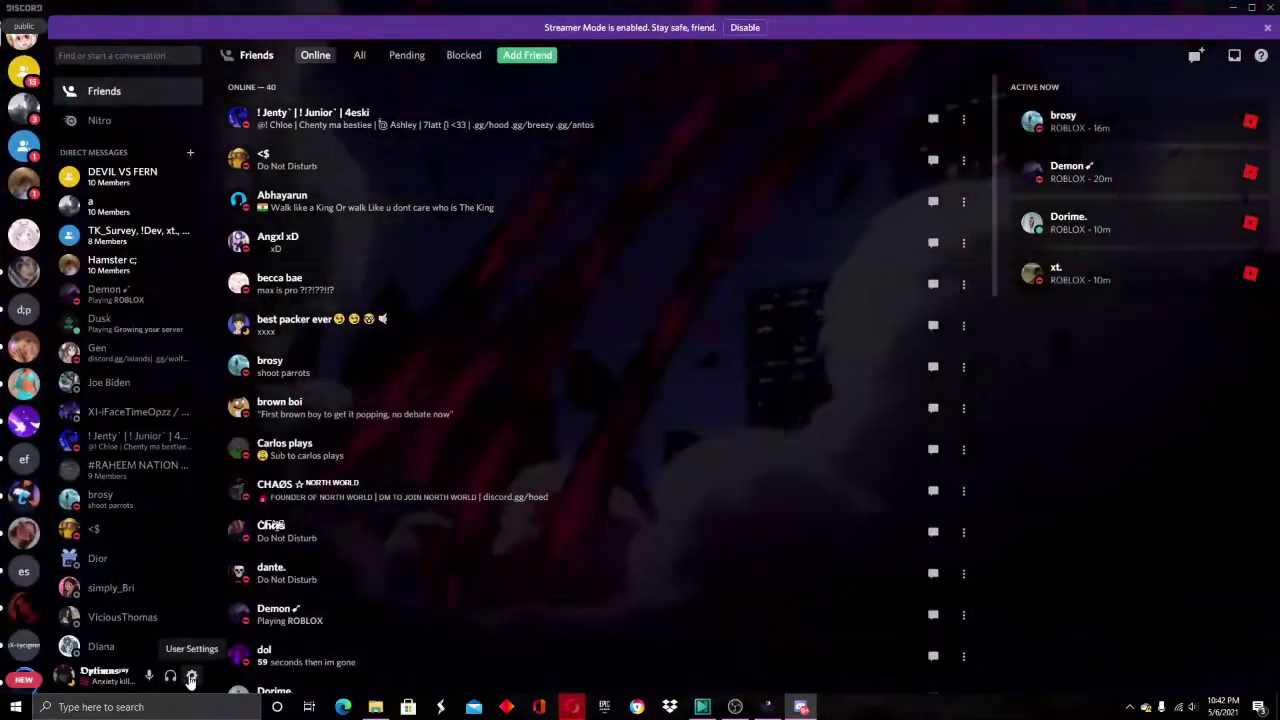
click(192, 676)
scroll(443, 363, down, 5)
click(345, 461)
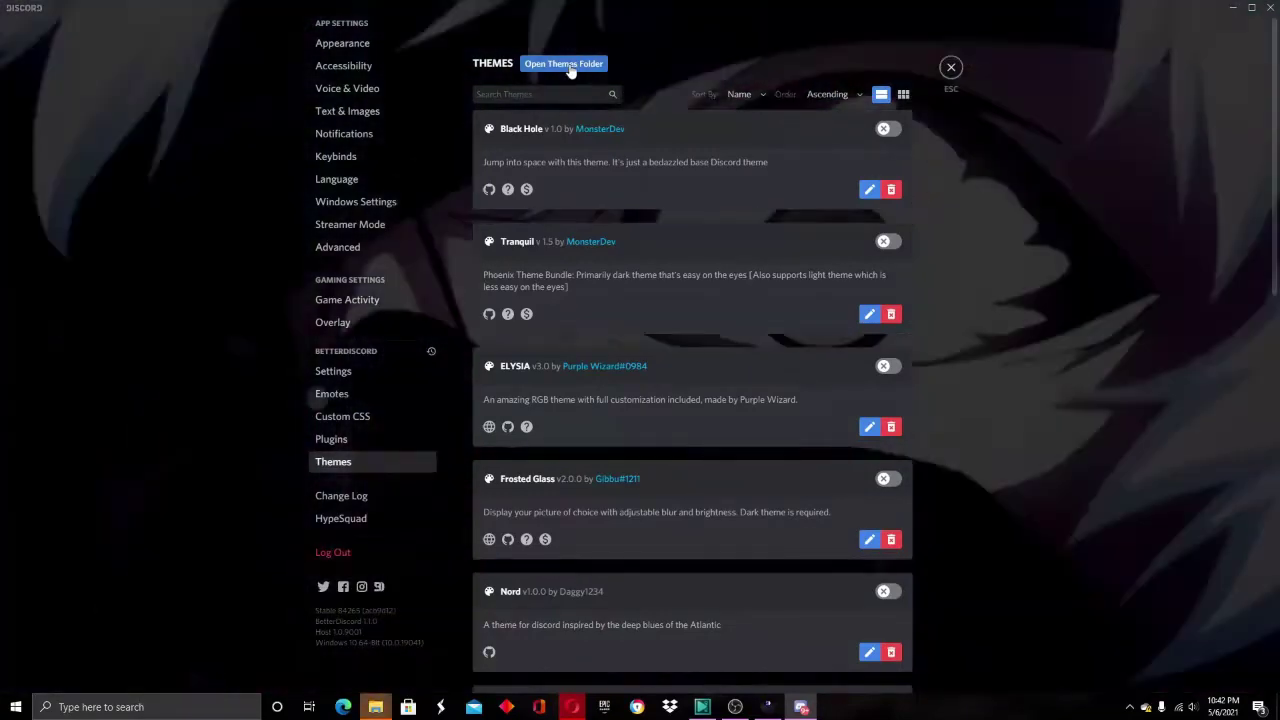
click(566, 64)
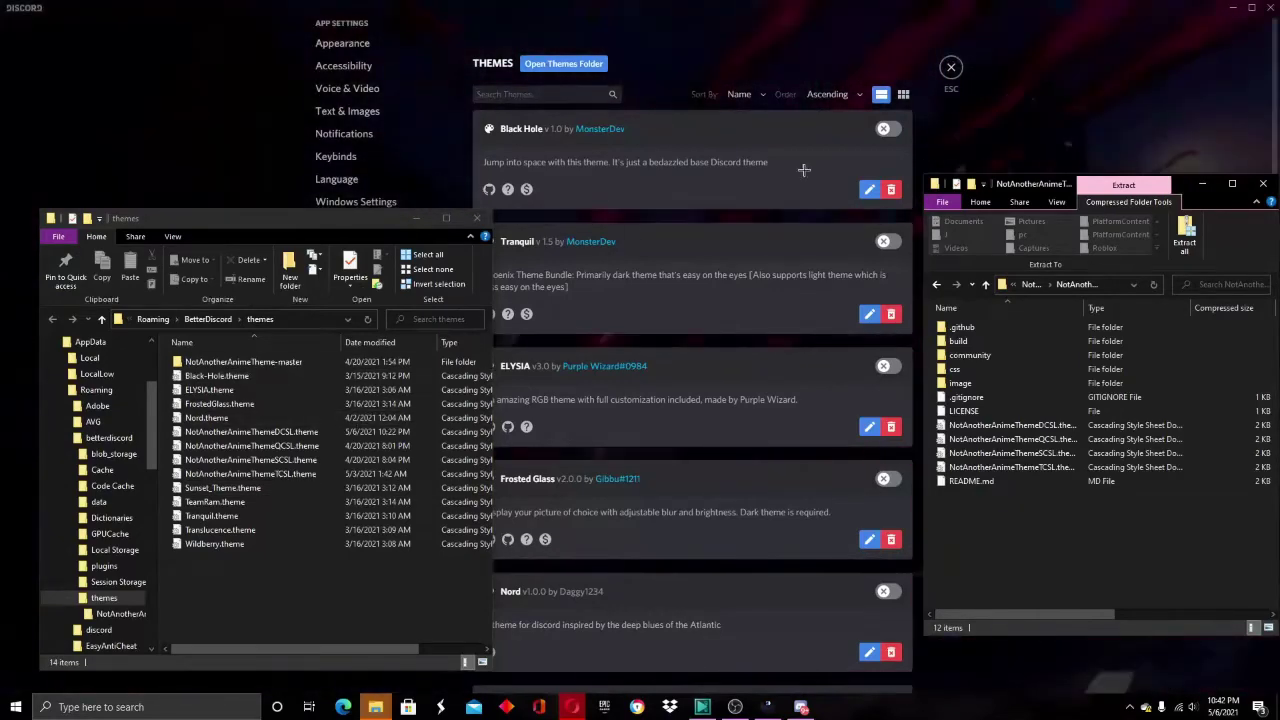
Step: Copy the NotAnotherAnimeThemeDCSL theme file into the themes folder and close the archive window
click(1012, 466)
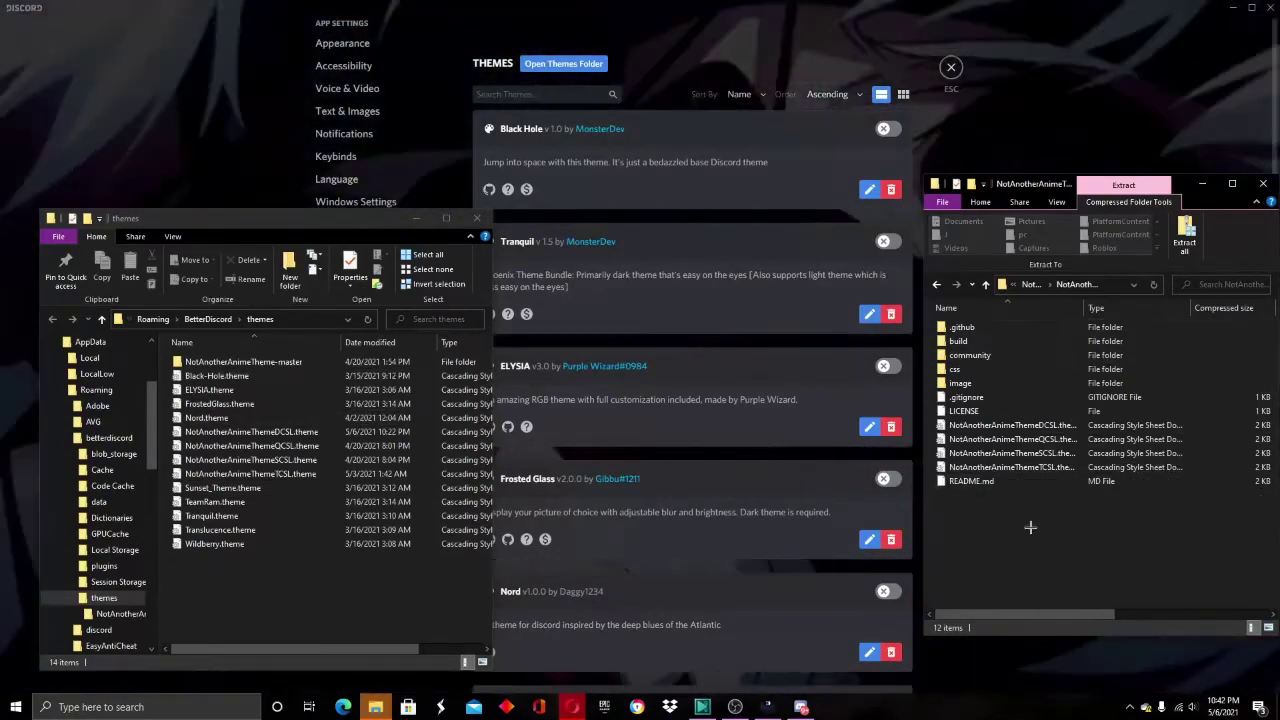
click(1013, 438)
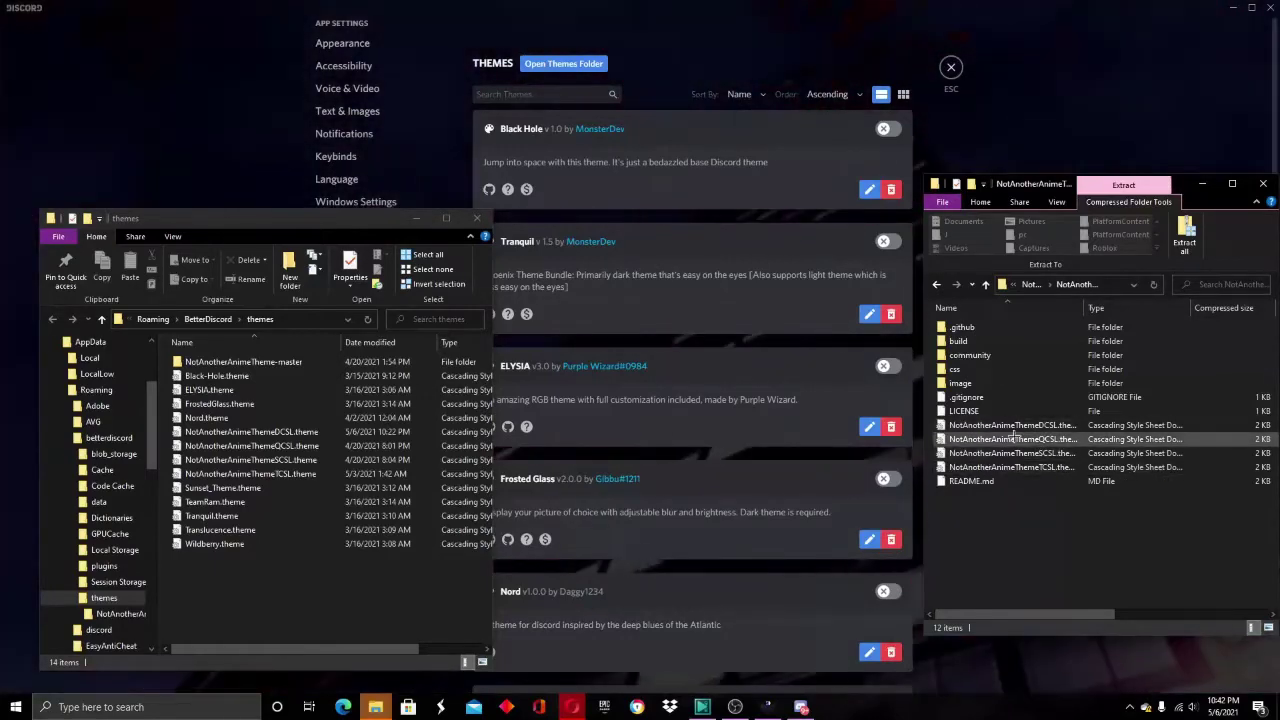
mouse_move(1013, 425)
mouse_down()
mouse_move(440, 415)
mouse_move(1080, 530)
mouse_move(263, 429)
mouse_move(268, 365)
mouse_move(340, 418)
mouse_move(340, 470)
mouse_move(1103, 432)
mouse_up()
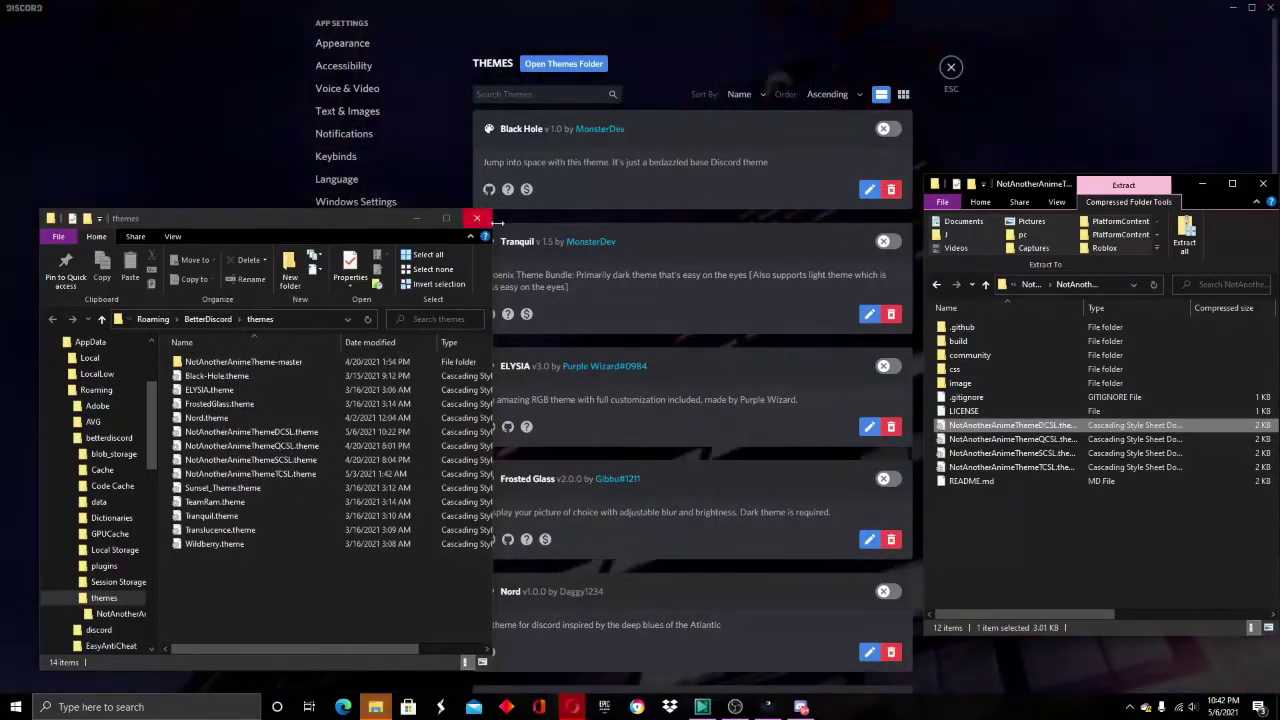
click(1262, 186)
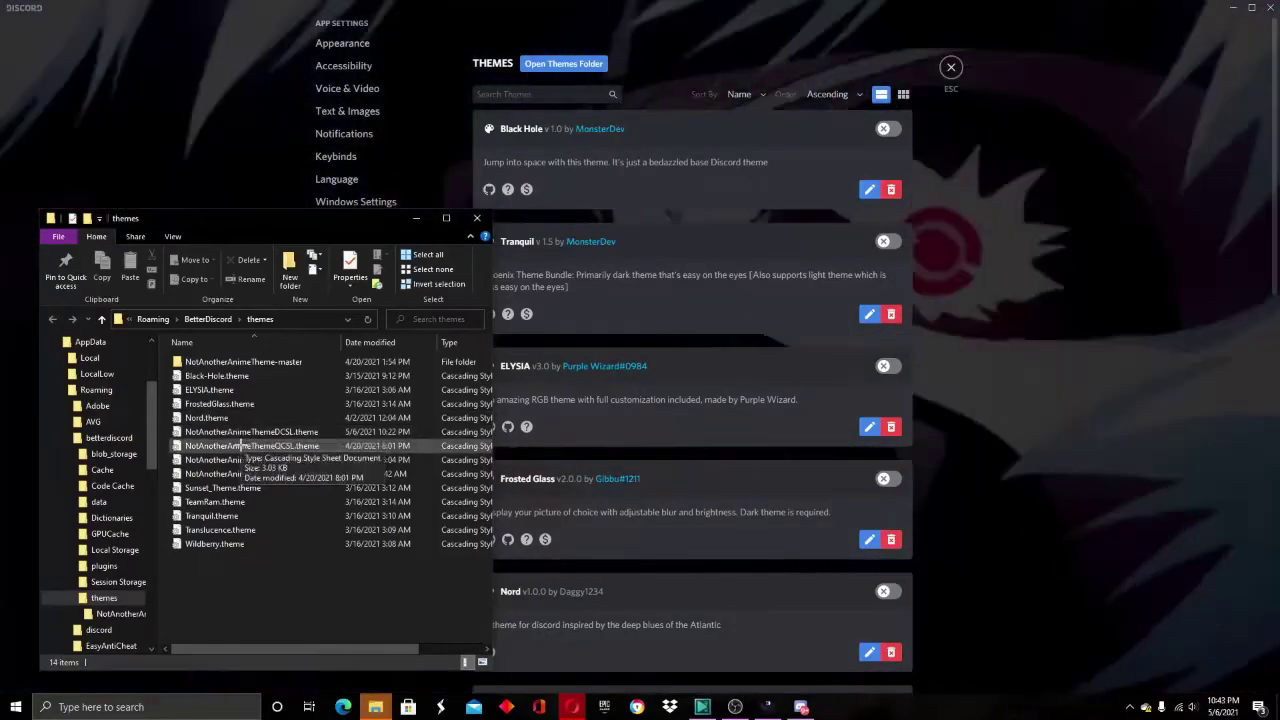
Step: View NotAnotherAnimeThemeQCSL.theme's :root section in Notepad, then minimize Discord to reveal the browser
click(240, 446)
double_click(240, 446)
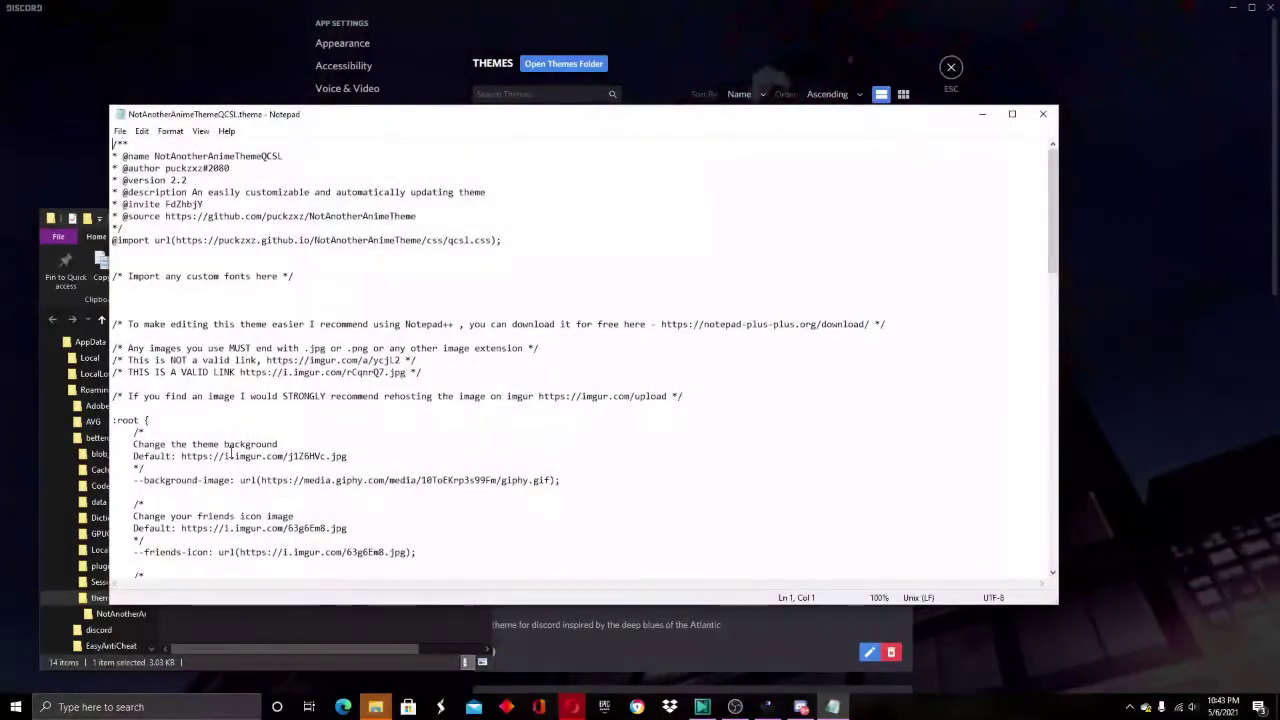
scroll(165, 495, down, 1)
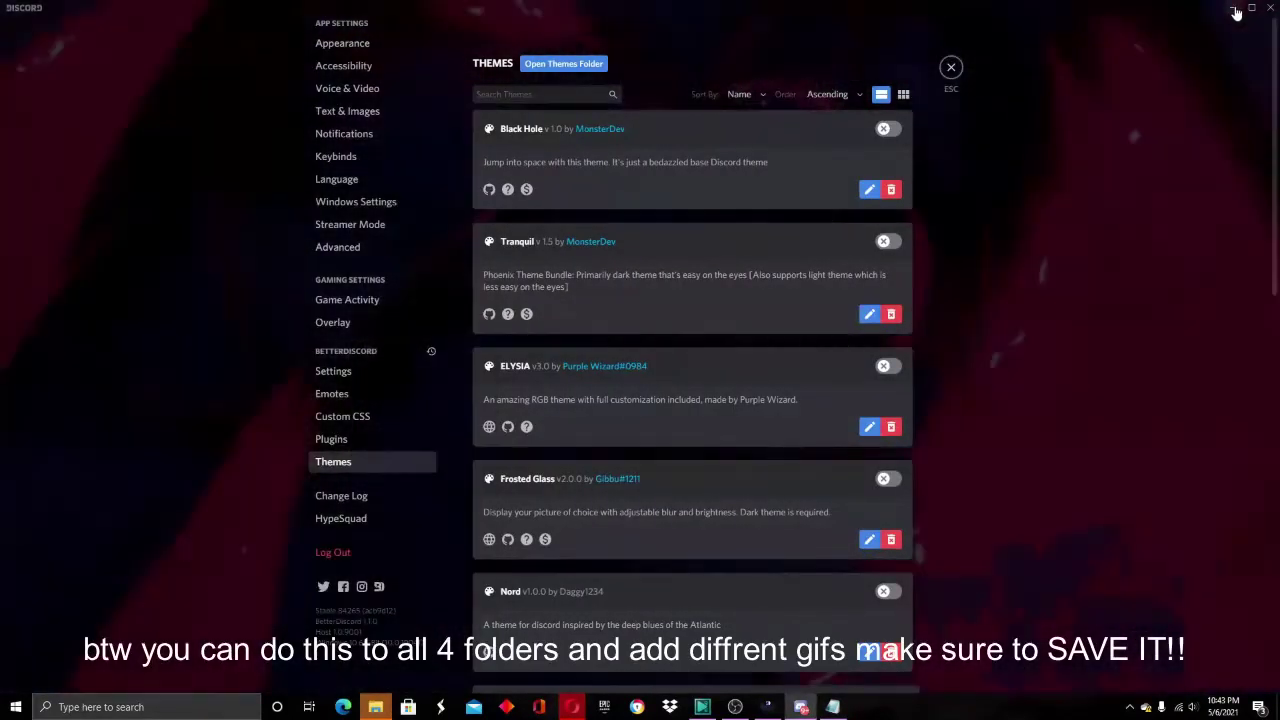
click(1236, 12)
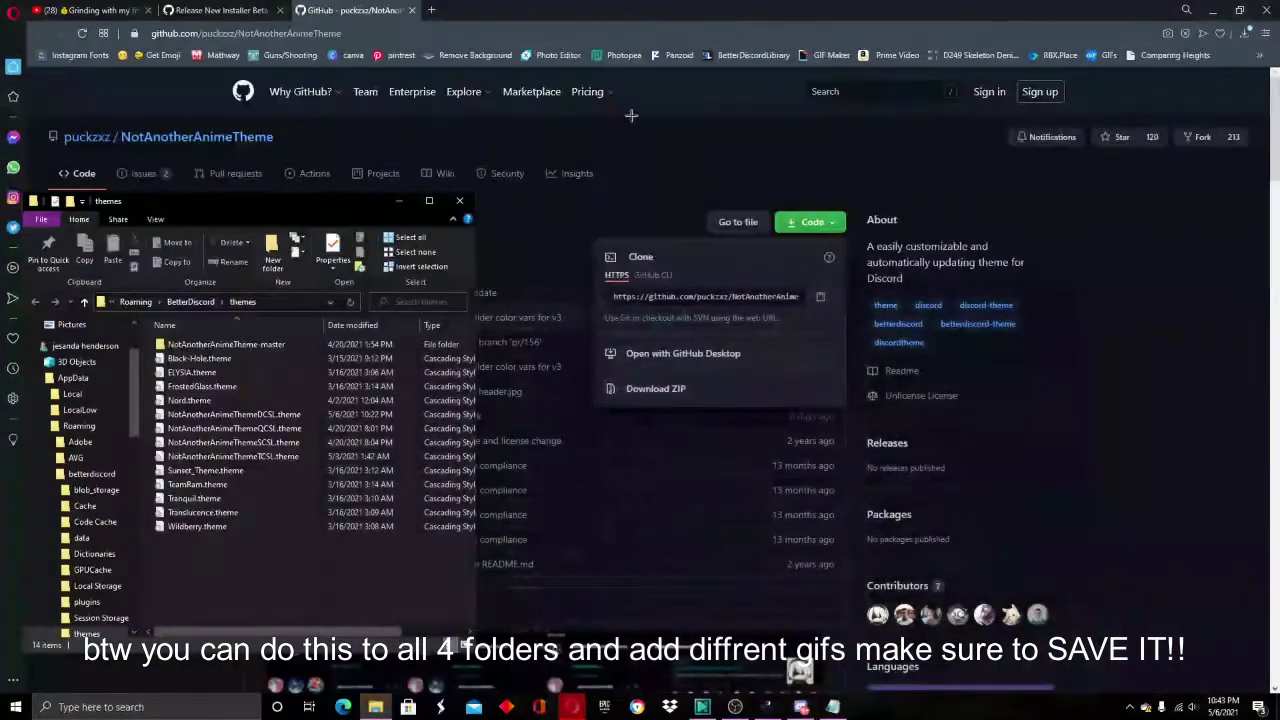
Step: Copy the direct GIF link of Giphy's Eyes Smile GIF and return to the theme file
click(430, 9)
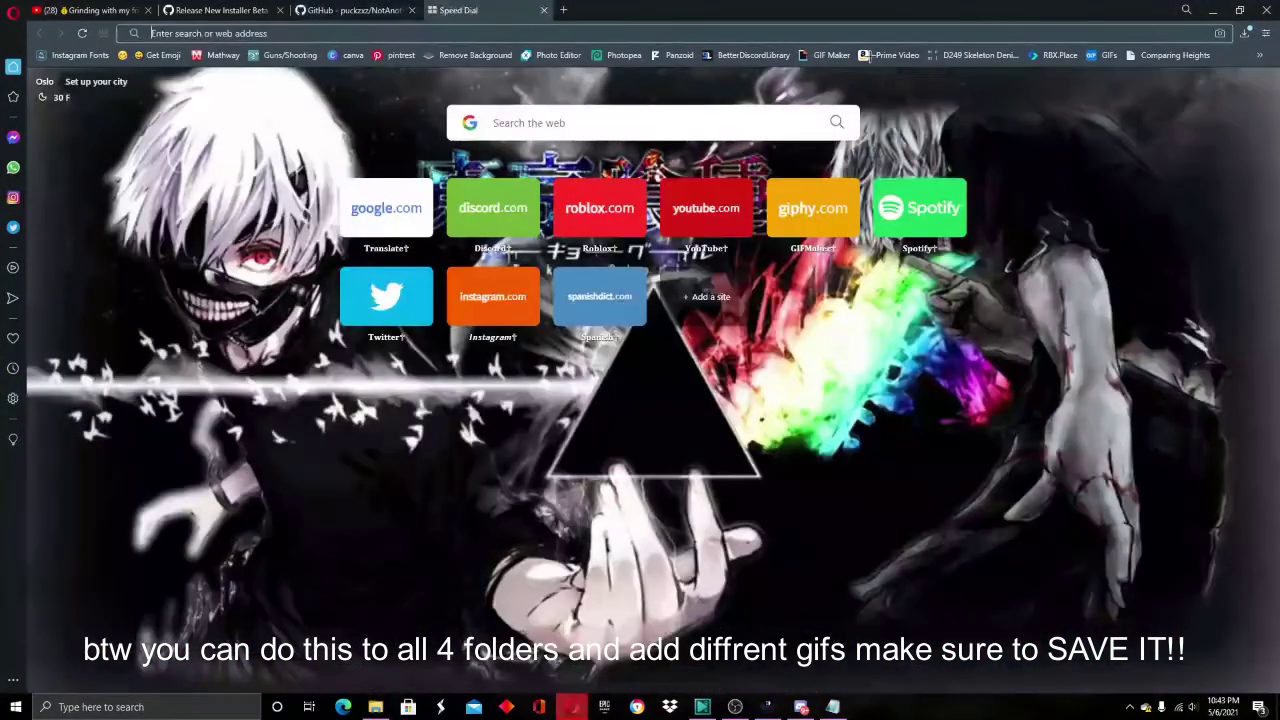
click(831, 55)
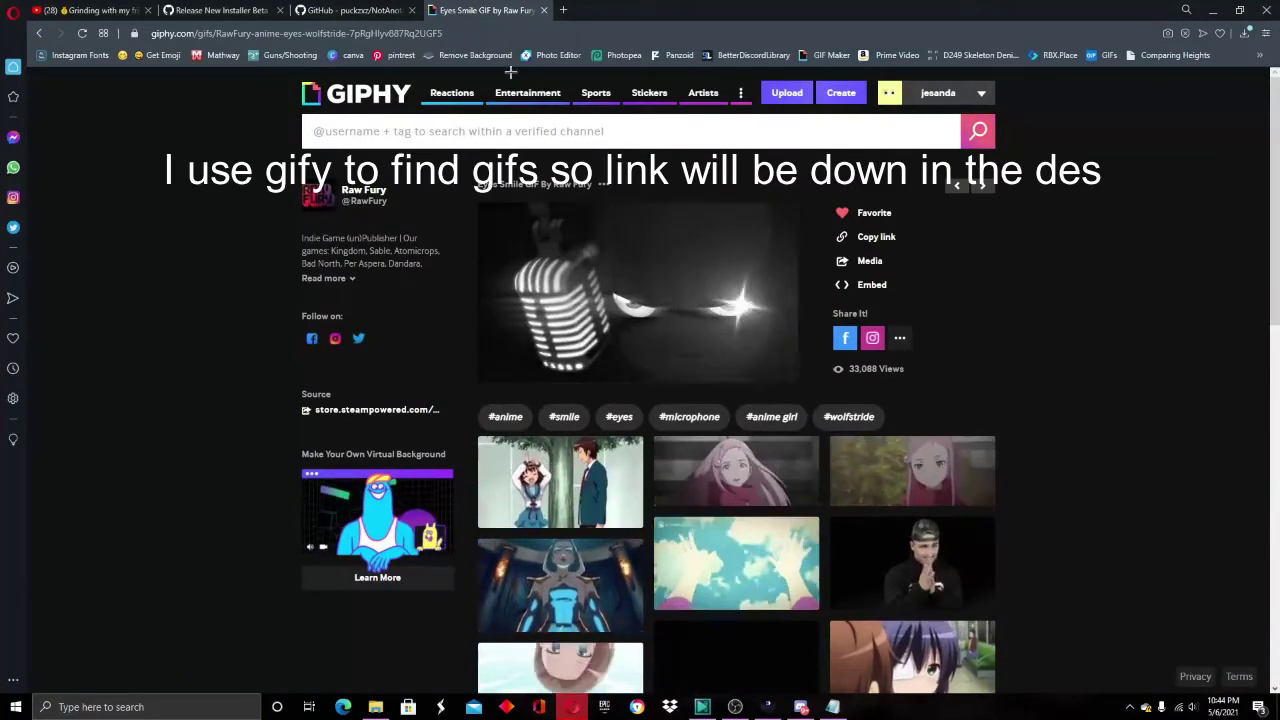
click(842, 261)
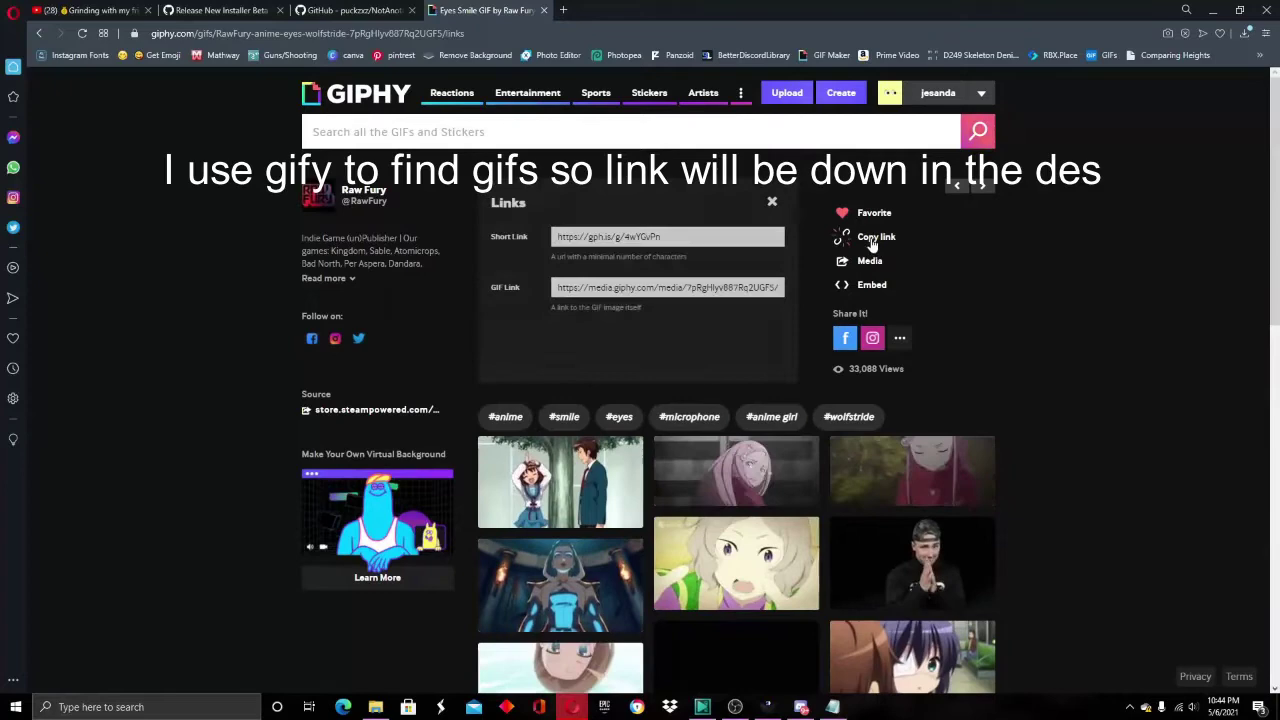
right_click(553, 285)
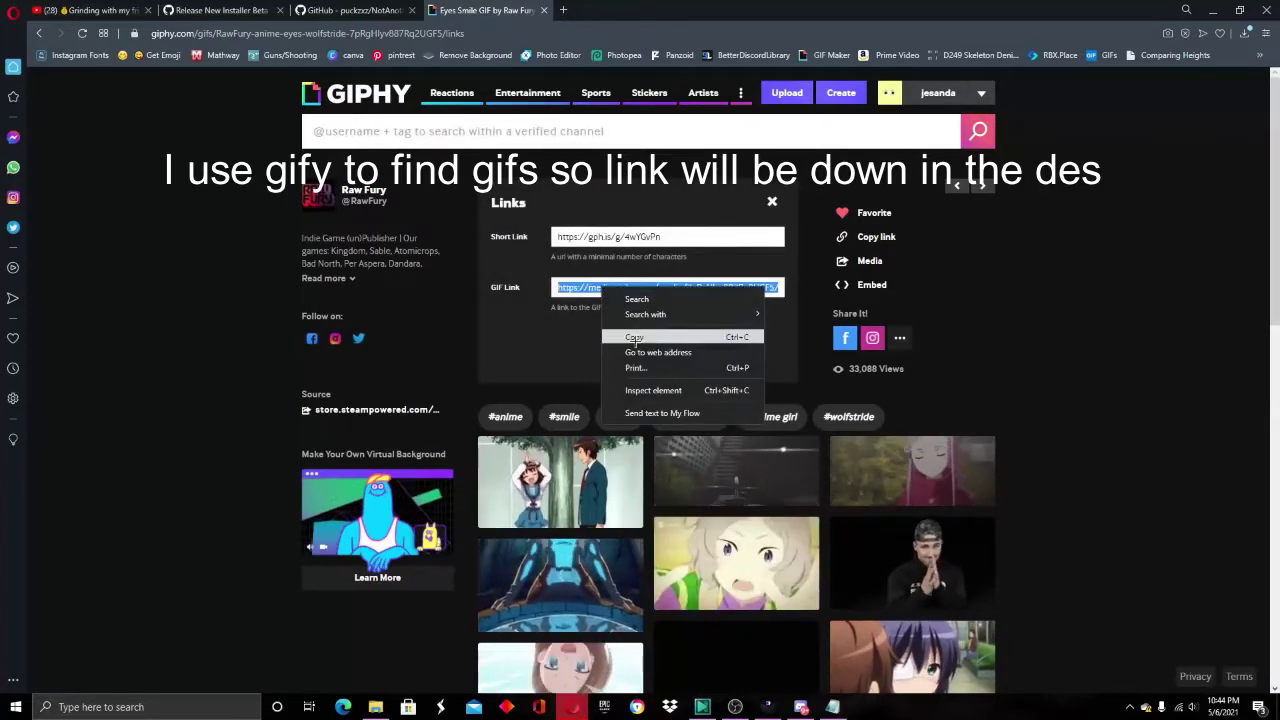
click(644, 340)
click(830, 706)
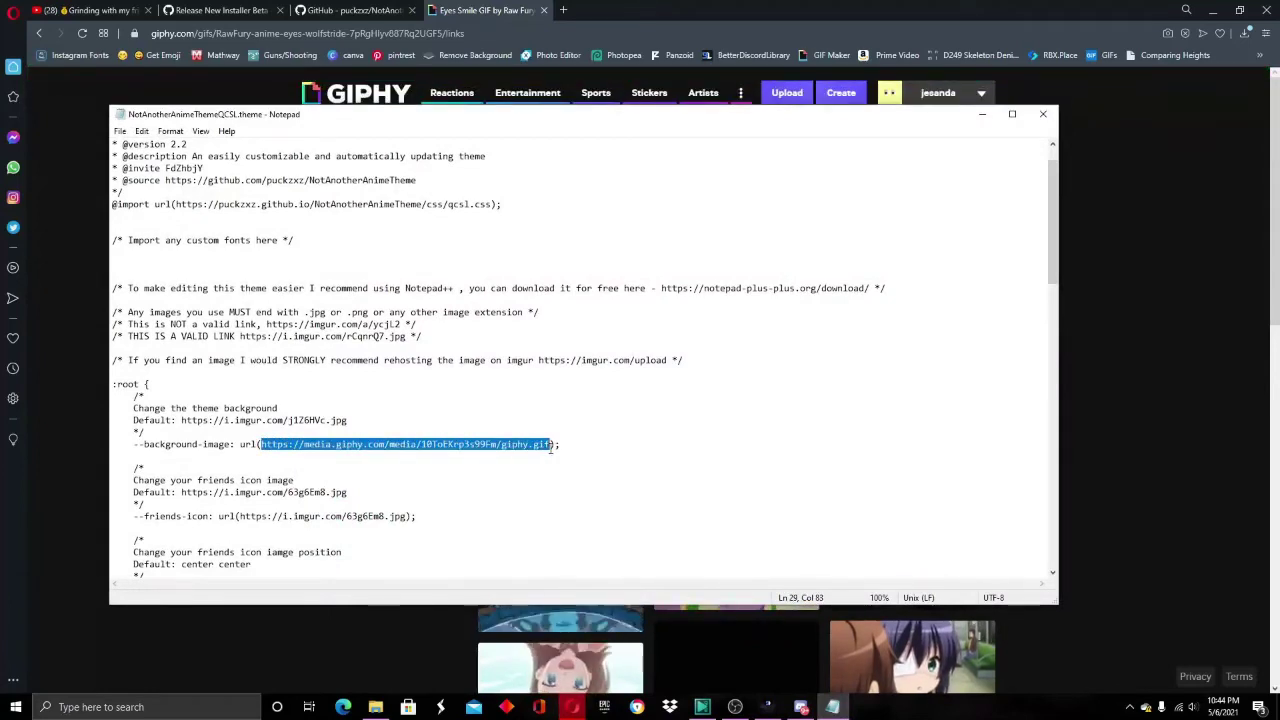
Step: Paste the Giphy link into the QCSL theme's background-image url(), save, and close Notepad
right_click(264, 446)
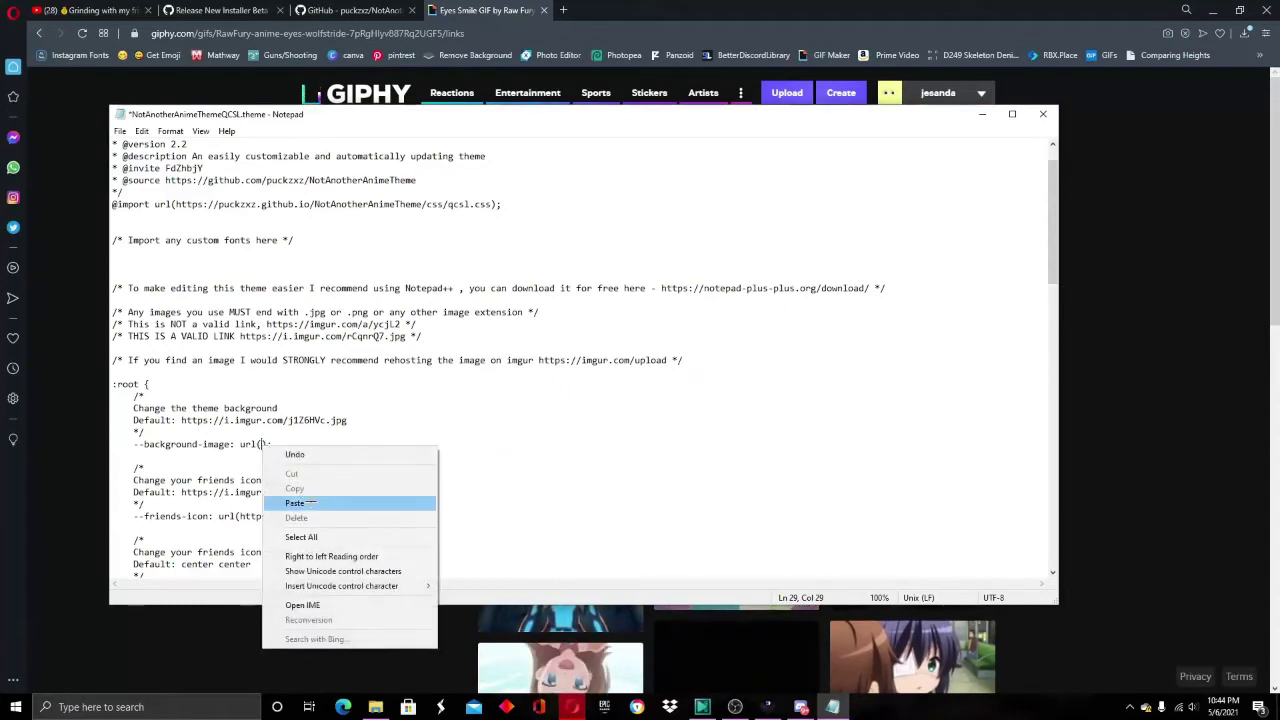
click(312, 503)
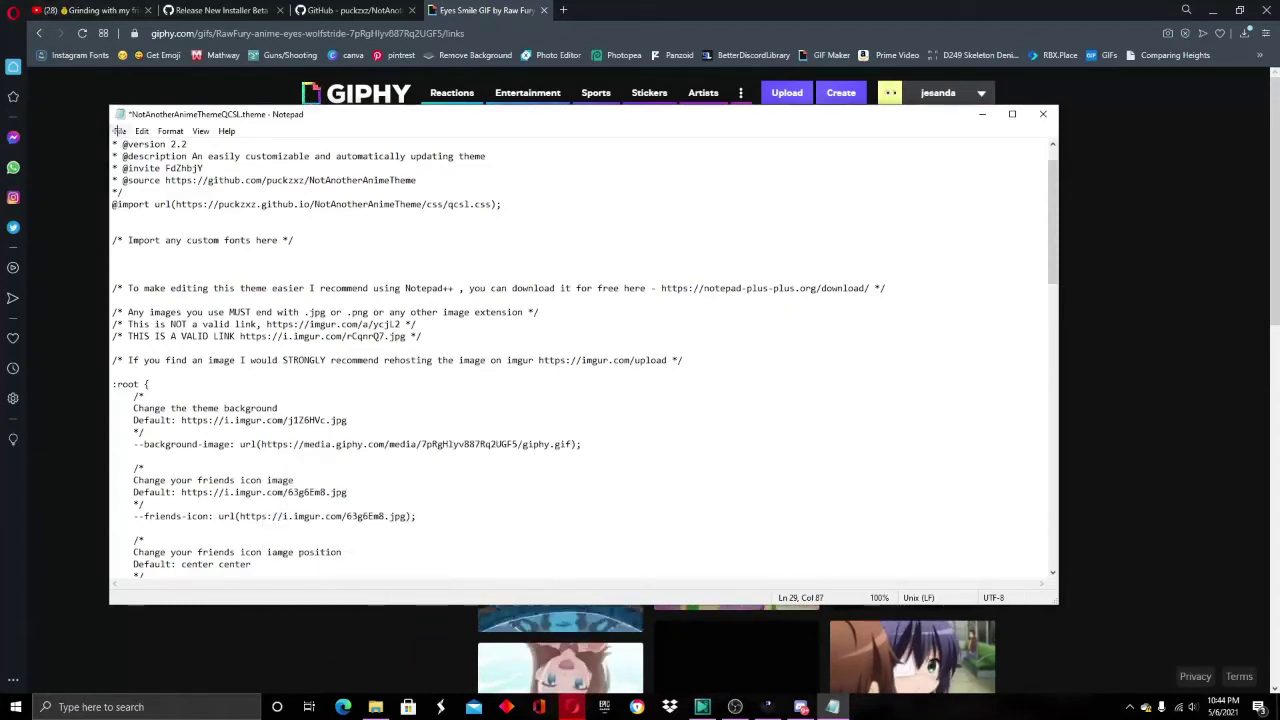
click(118, 131)
click(172, 191)
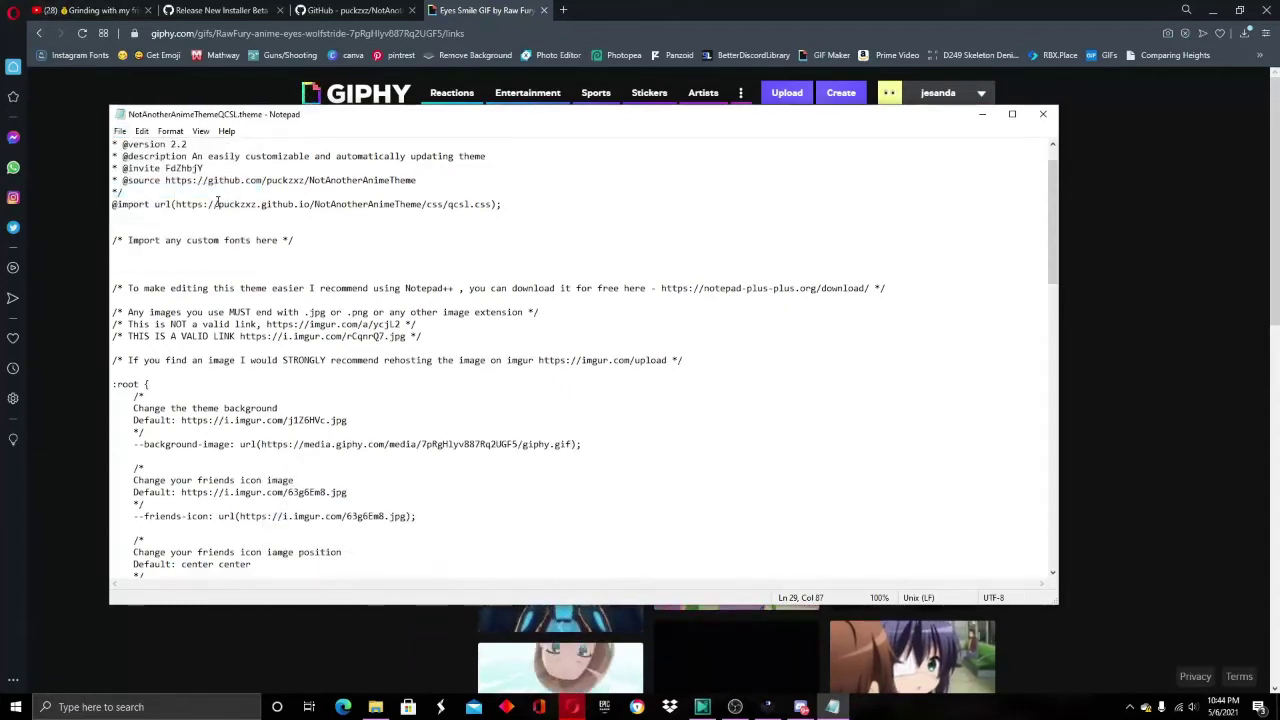
click(1041, 114)
key(alt+Tab)
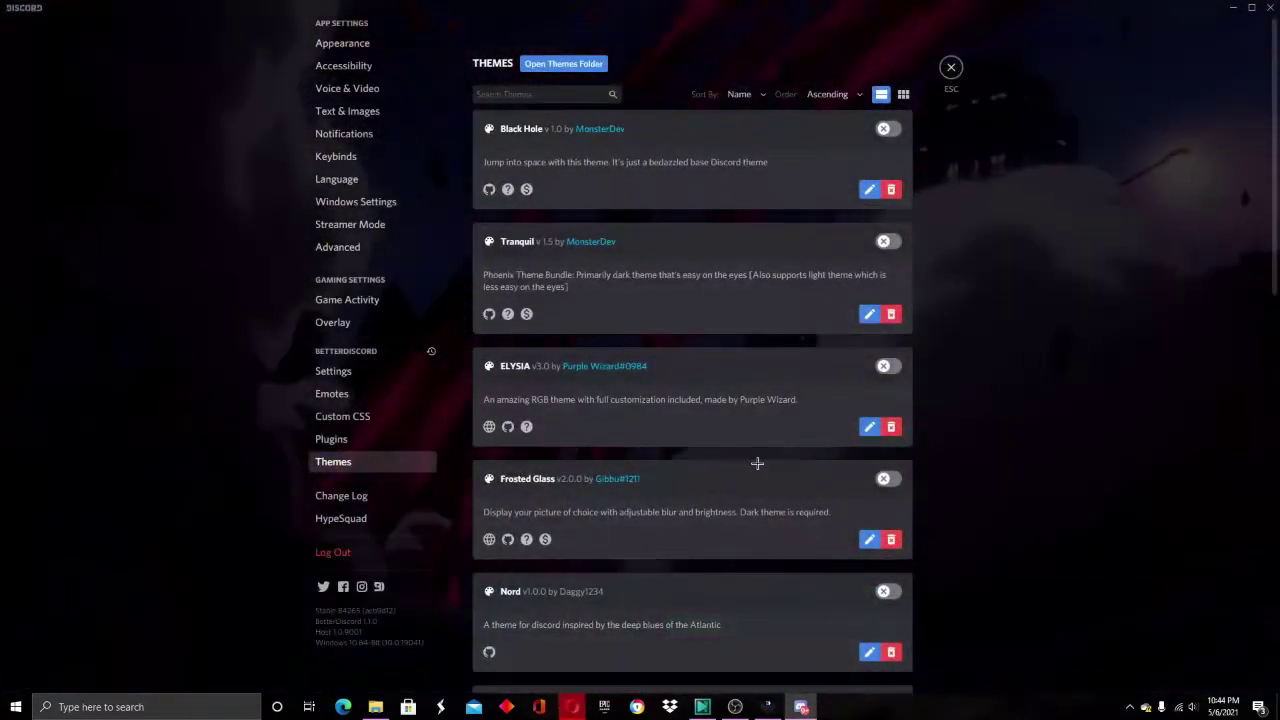
Step: Enable NotAnotherAnimeThemeDCSL in BetterDiscord Themes and exit settings to see the GIF background
scroll(757, 463, down, 2)
scroll(757, 463, down, 2)
click(889, 663)
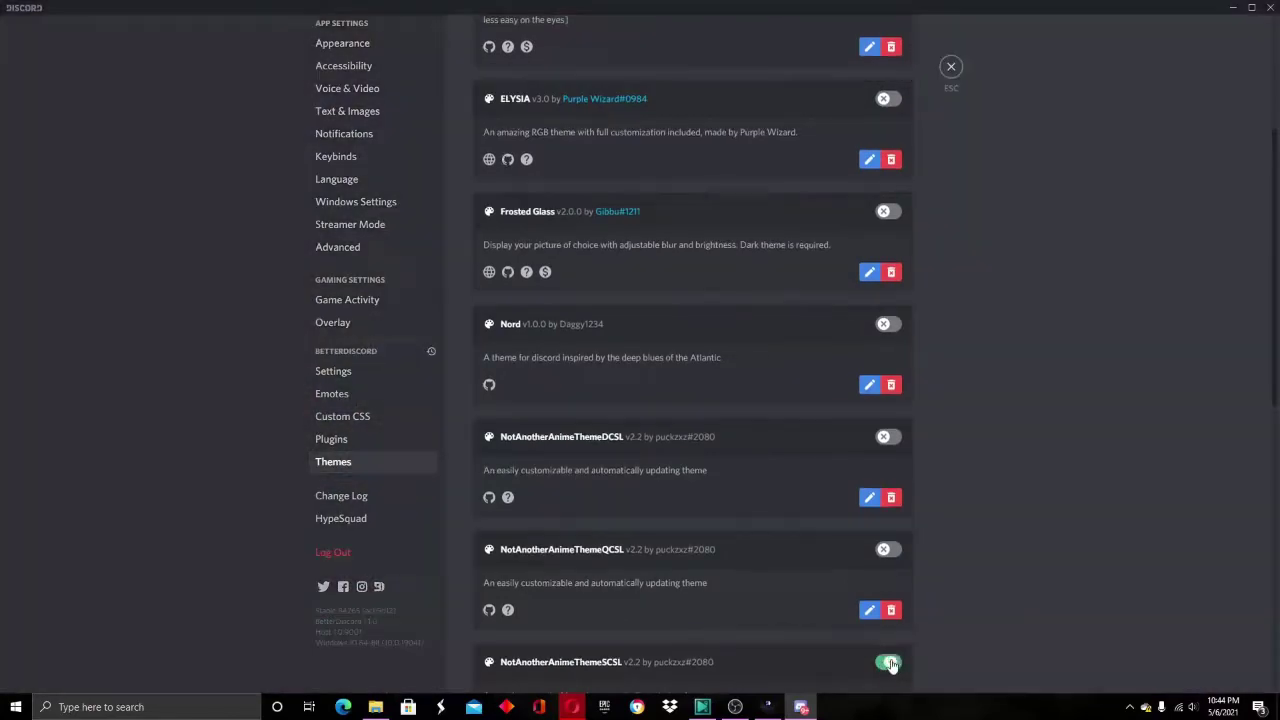
click(900, 323)
click(893, 326)
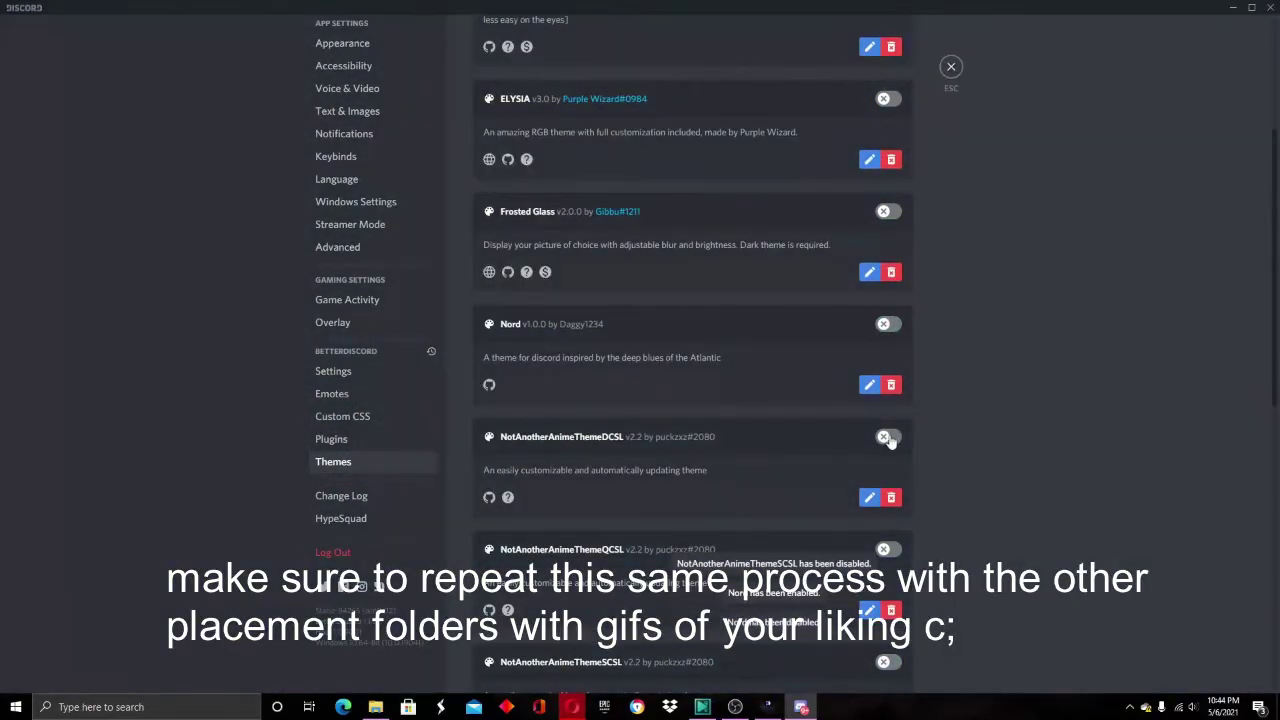
click(889, 439)
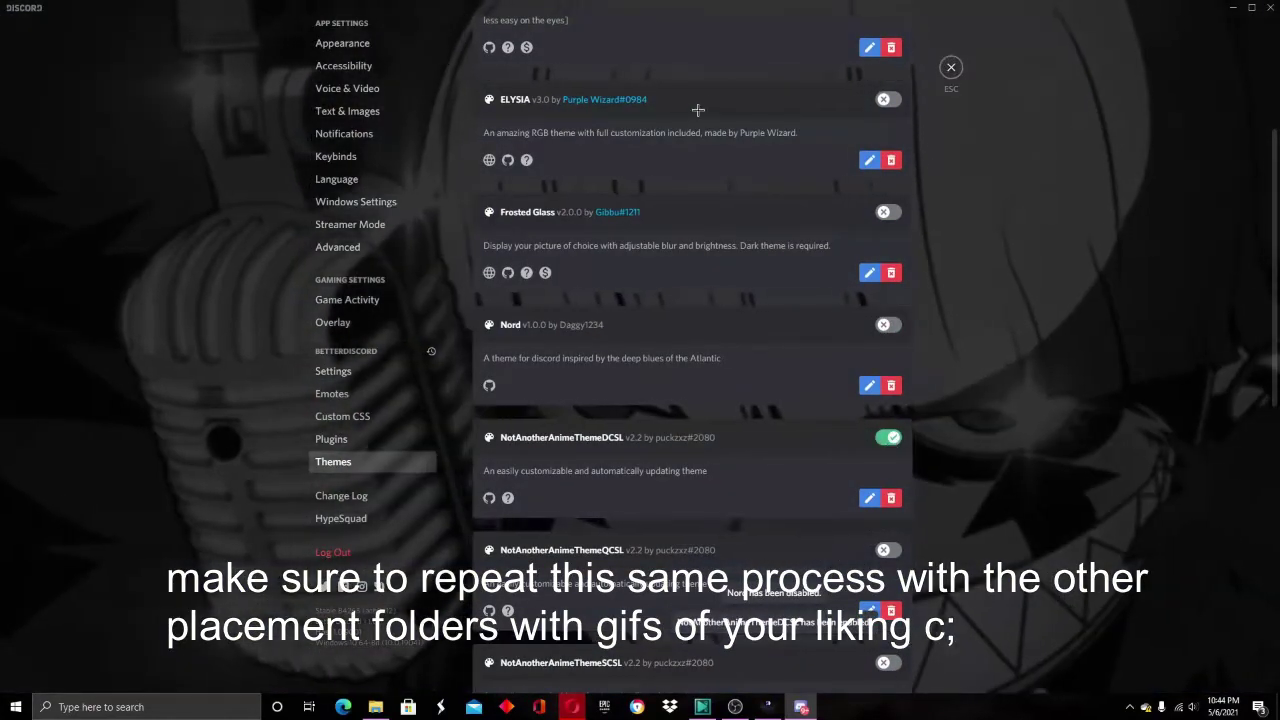
click(952, 68)
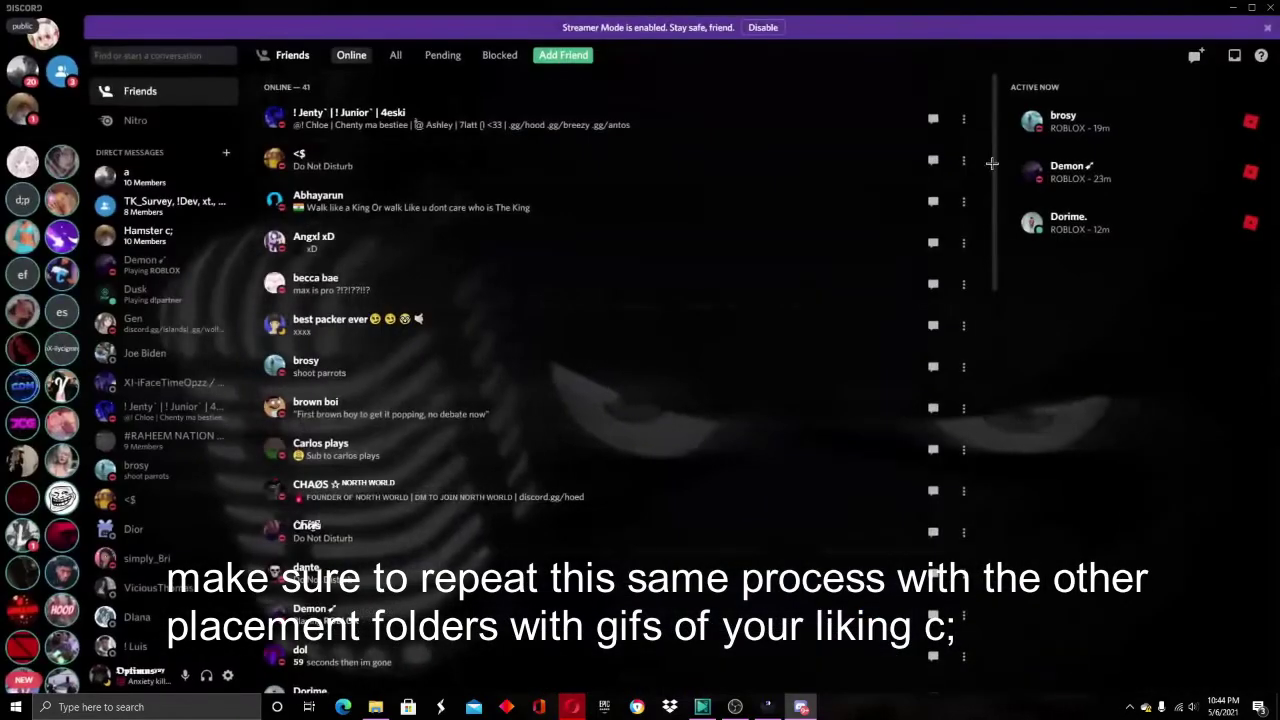